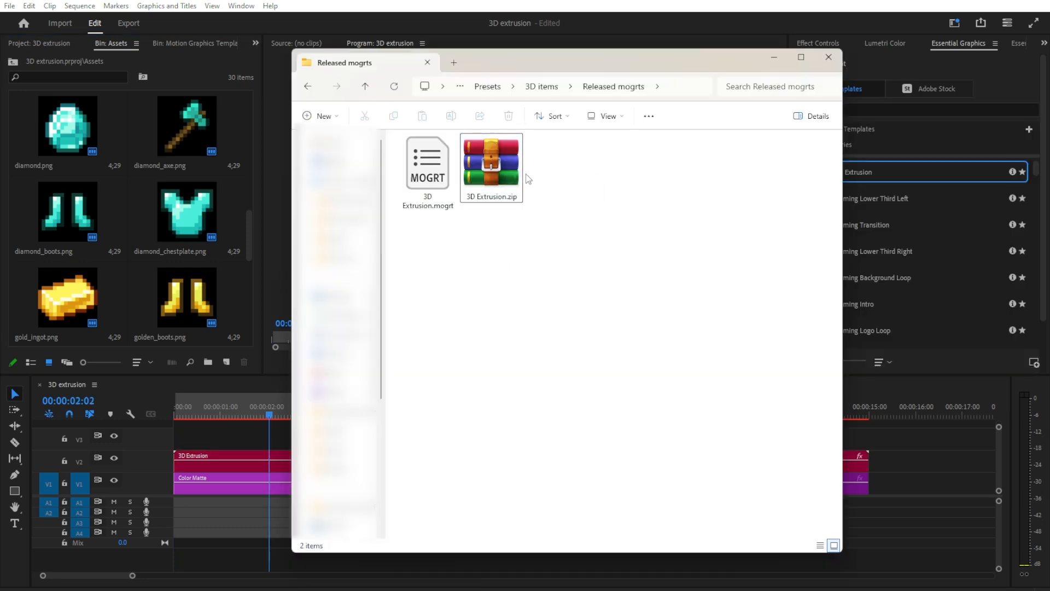
Step: Select 3D Extrusion.mogrt in the Released mogrts folder, switch to Premiere Pro and bring up Essential Graphics
left_click(432, 187)
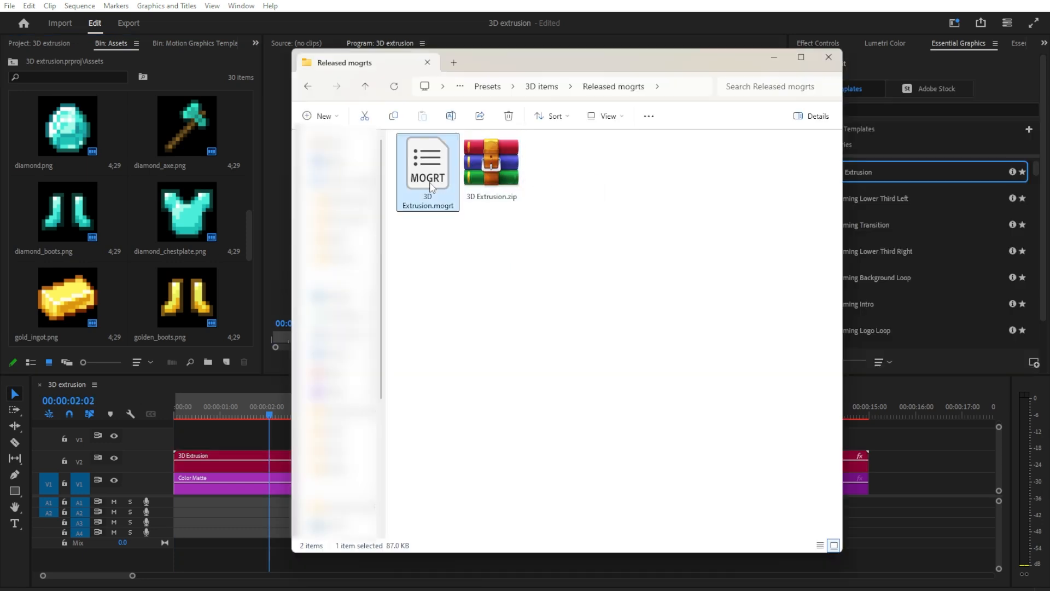
left_click(678, 5)
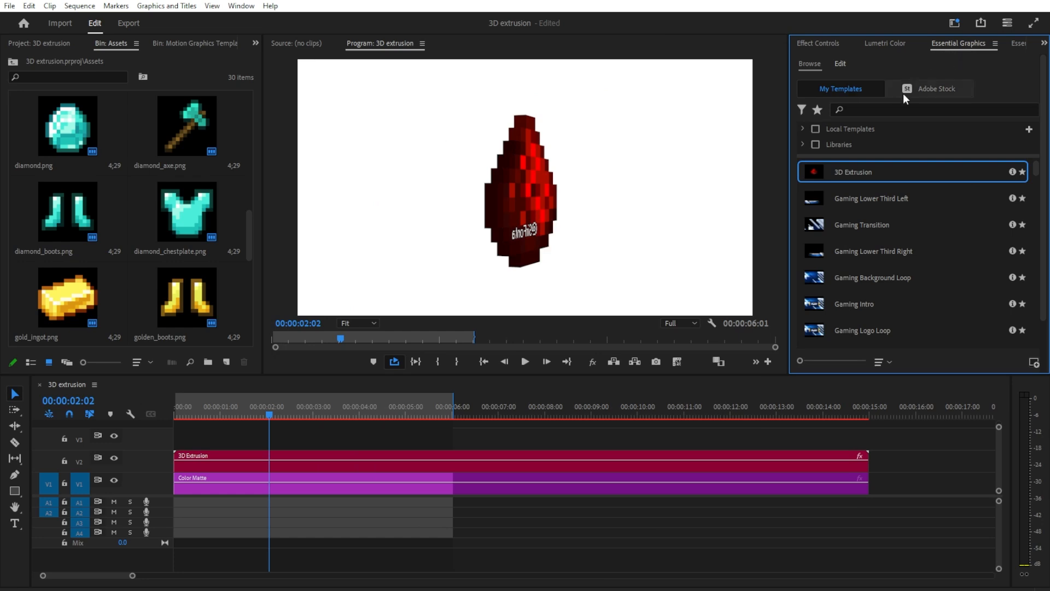
left_click(242, 6)
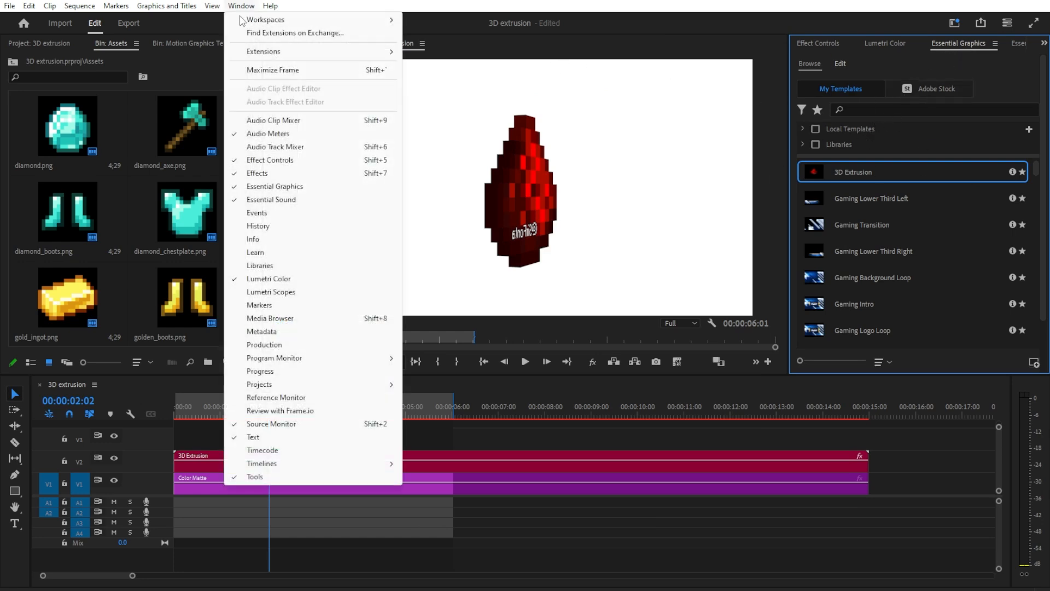
left_click(246, 186)
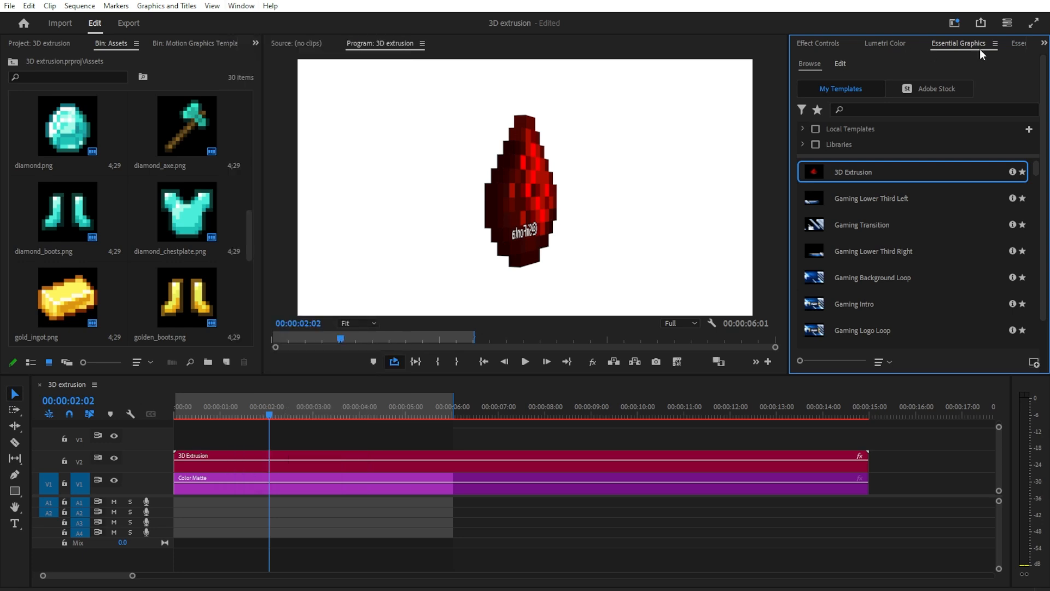
Step: Install the 3D Extrusion.mogrt motion graphics template and place it in the 3D extrusion sequence
left_click(1033, 363)
left_click(185, 111)
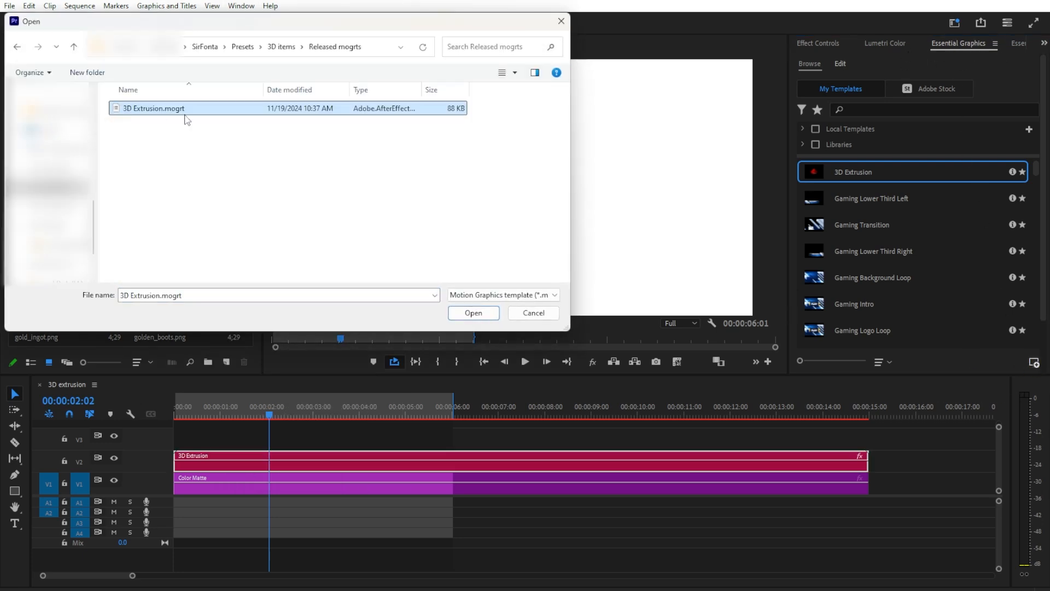
left_click(474, 312)
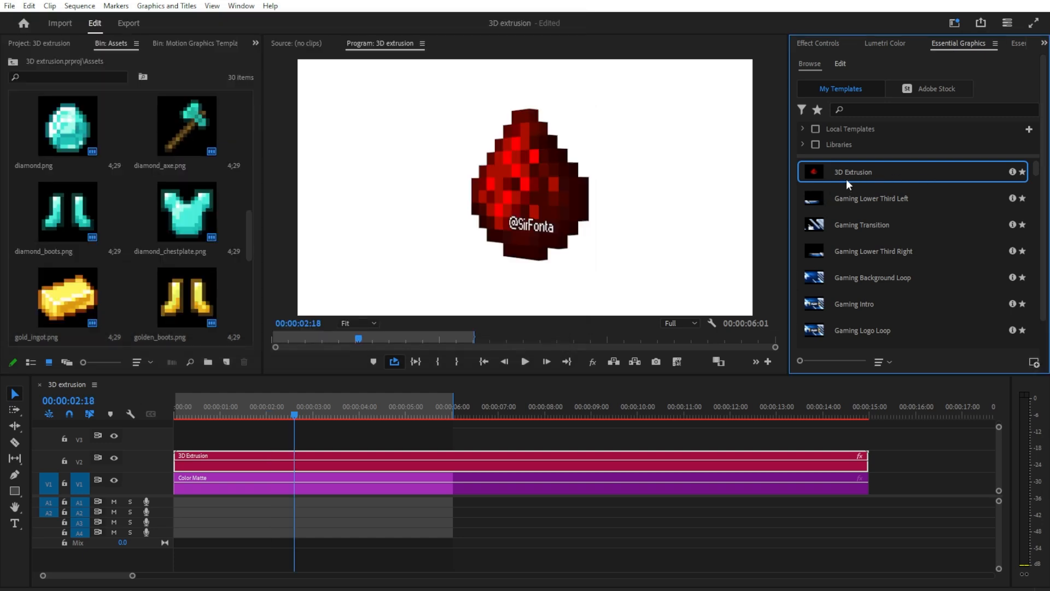
left_click_drag(857, 173, 213, 438)
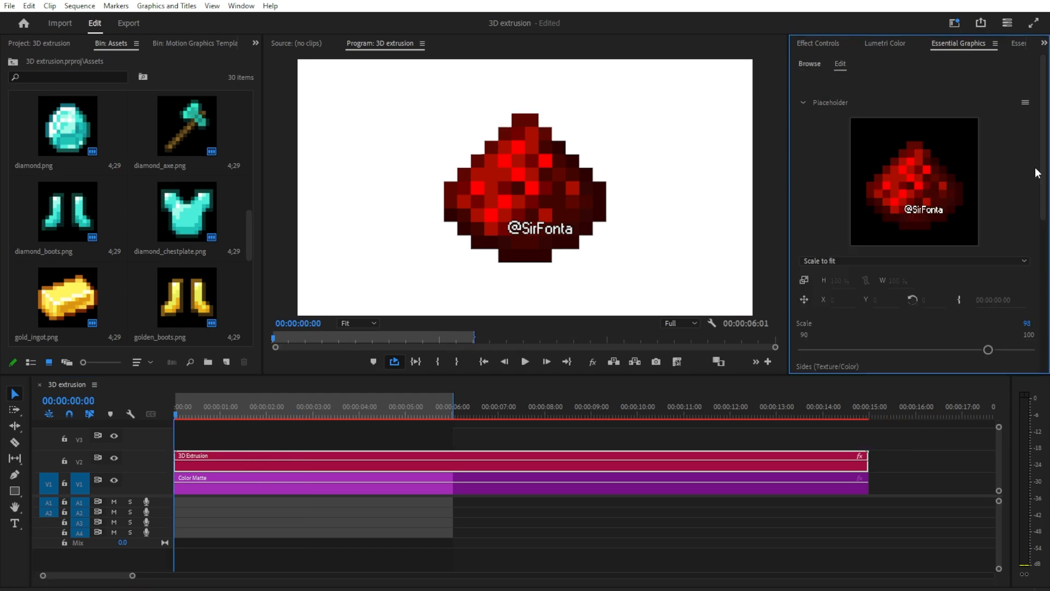
Step: Set the graphic's Y rotation to an angle of 2x with a Y Duration of 6, and play the animation
scroll(1037, 173, "down", 8)
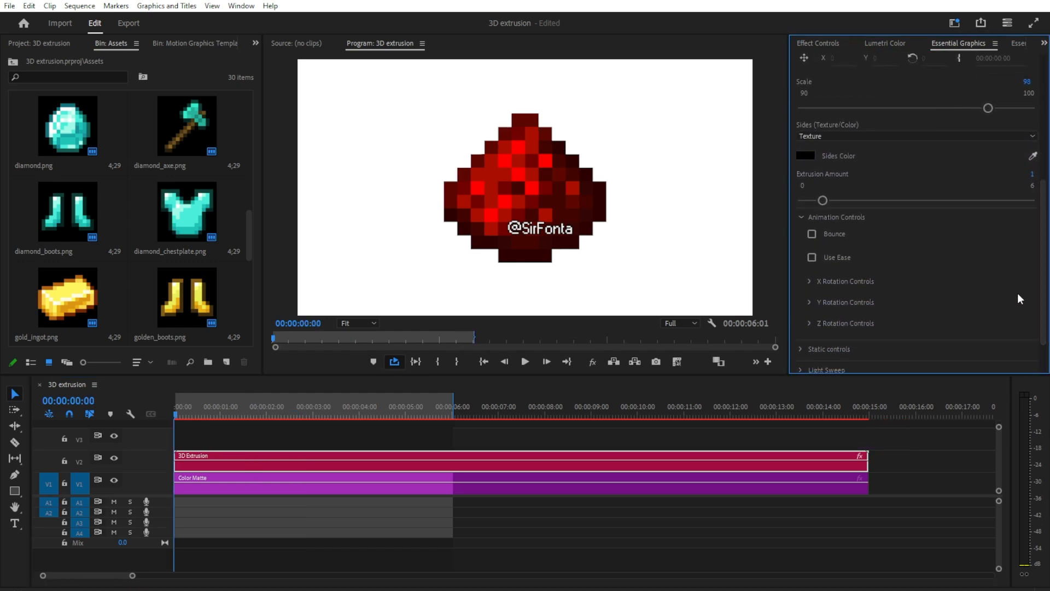
left_click(810, 303)
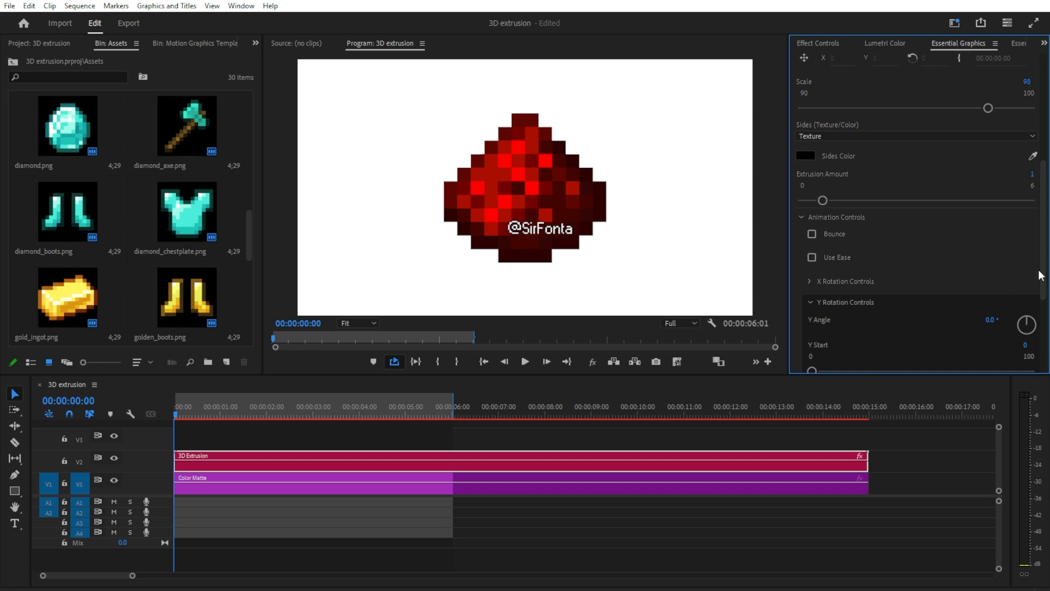
scroll(849, 210, "down", 3)
left_click(999, 220)
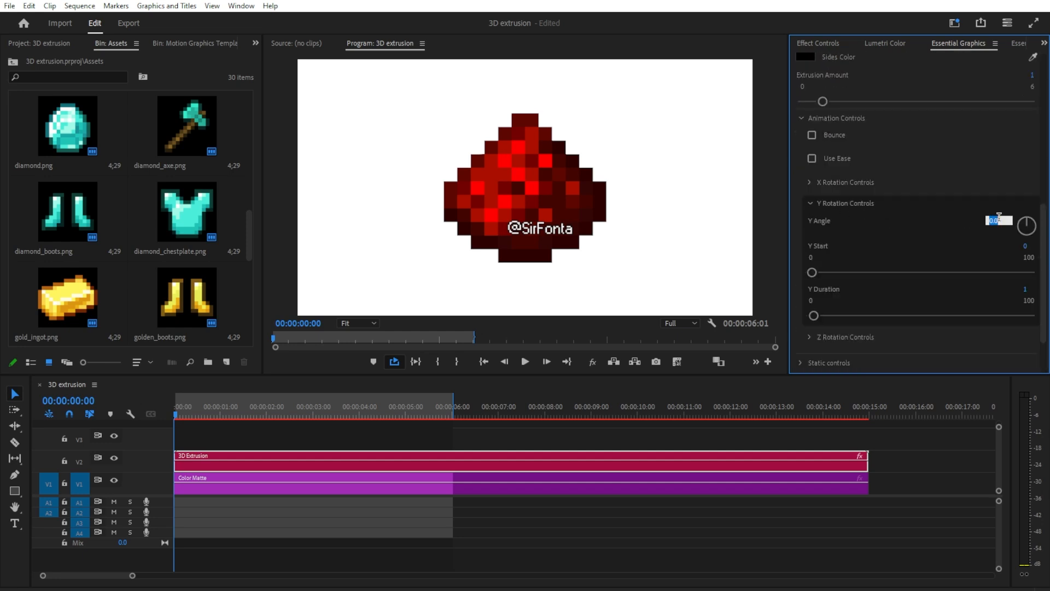
type("2x")
key("Return")
left_click(1025, 290)
type("6")
key("Return")
left_click(525, 362)
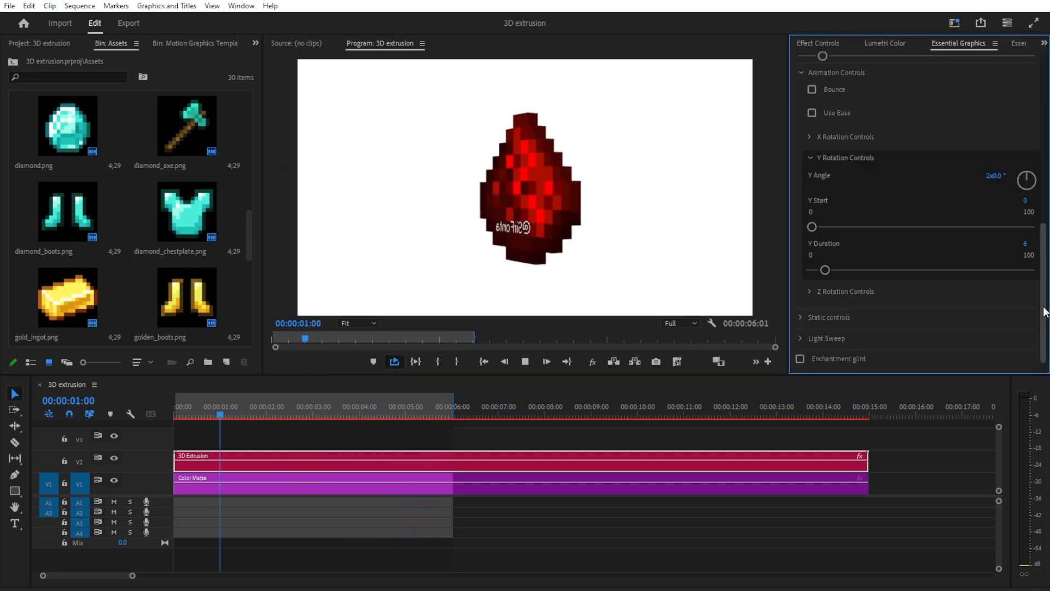
Step: Replace the placeholder image with diamond_chestplate.png, swap in diamond.png, and play the result
scroll(905, 160, "up", 10)
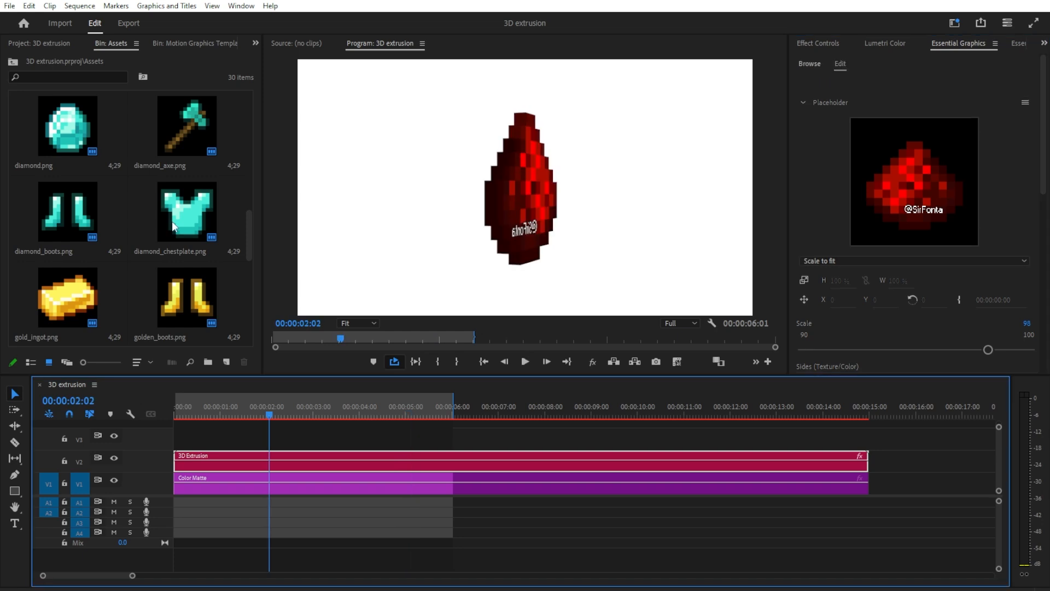
left_click_drag(173, 227, 925, 198)
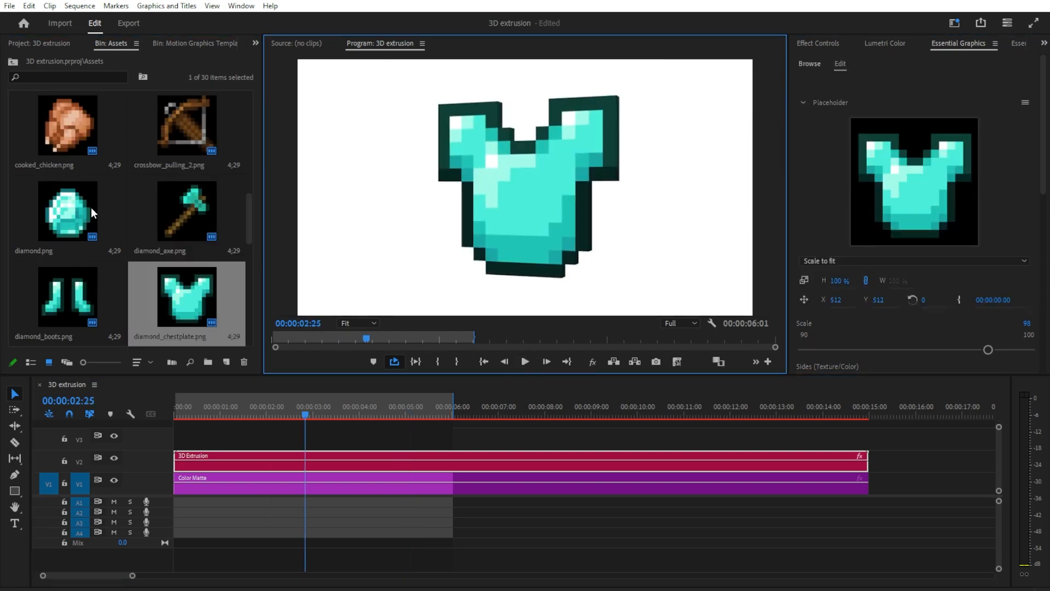
left_click_drag(68, 213, 904, 206)
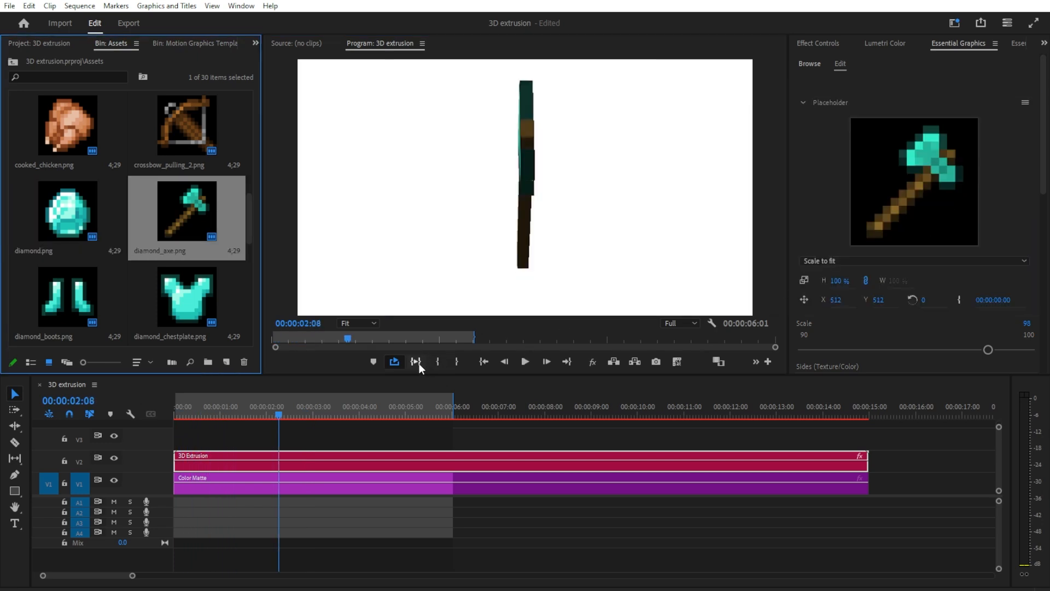
left_click(418, 362)
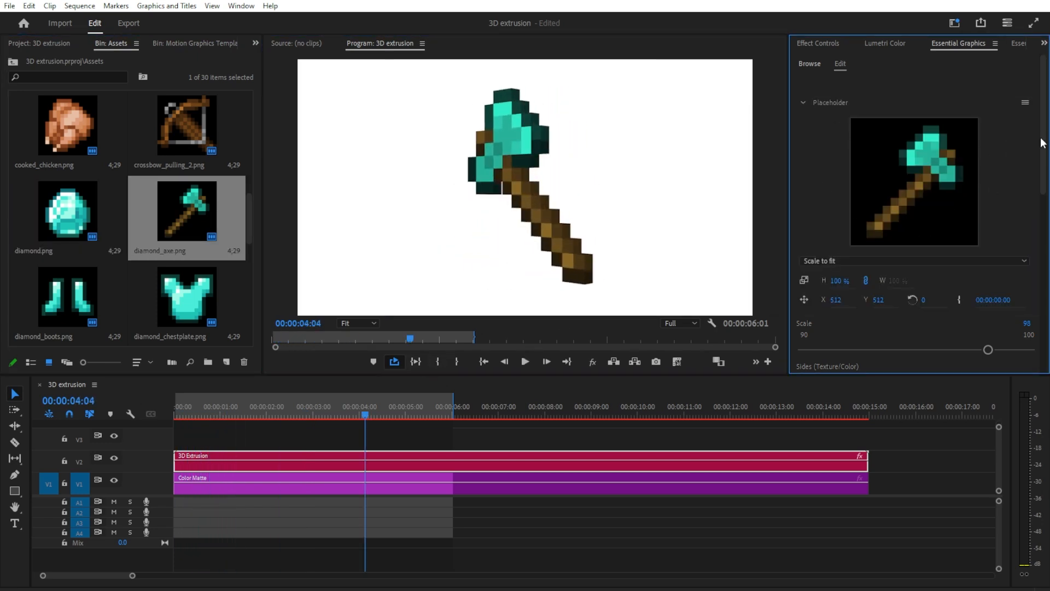
Step: Try a lower Scale value for the 3D Extrusion graphic
scroll(1041, 144, "down", 5)
left_click_drag(987, 188, 954, 208)
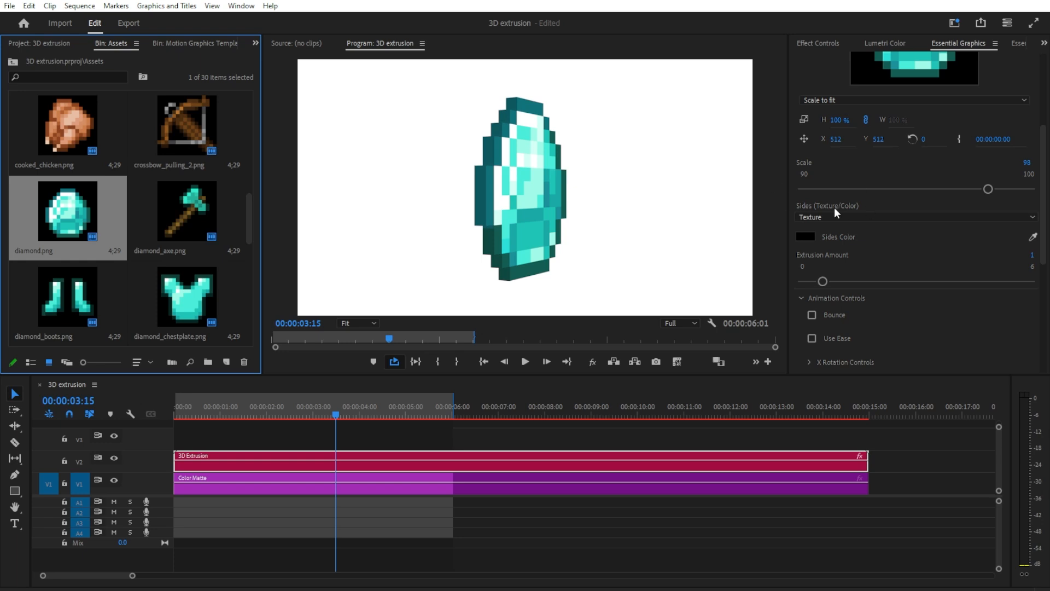
Step: Switch the extrusion sides from texture to a solid red color and try a larger Extrusion Amount
left_click(866, 216)
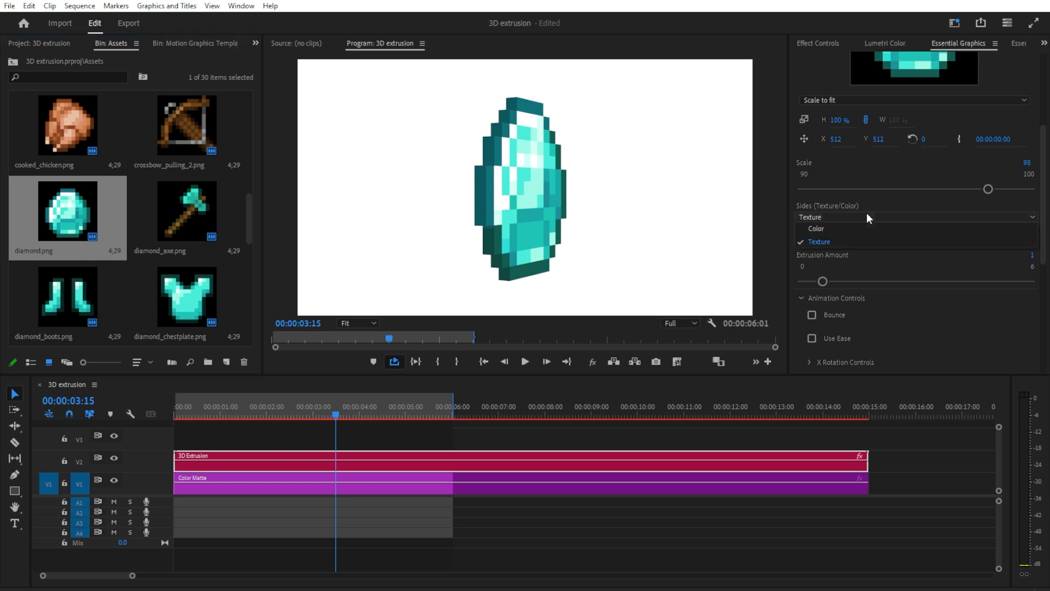
left_click(819, 234)
left_click(805, 236)
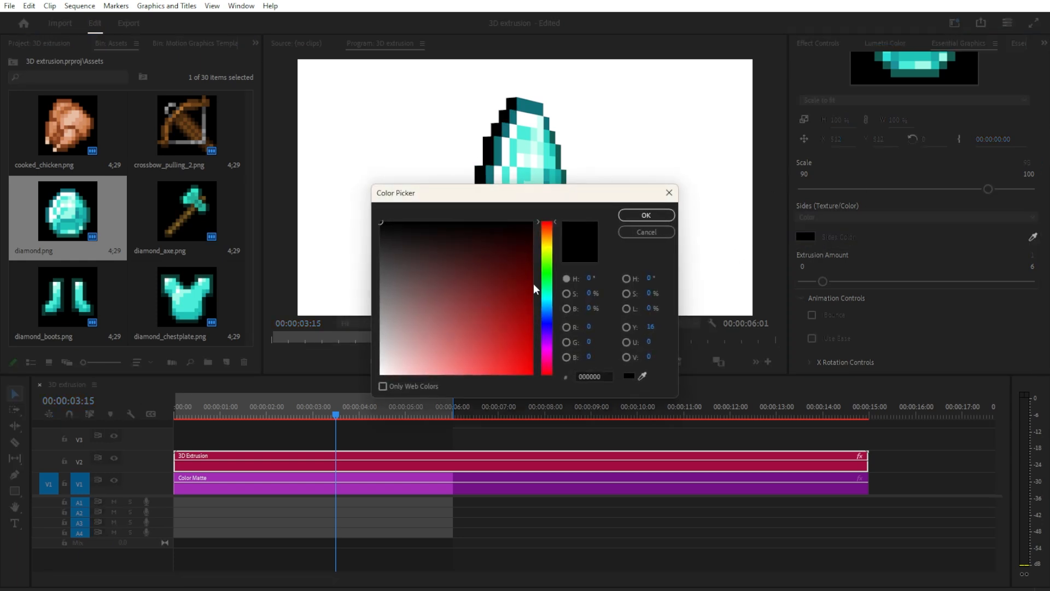
left_click(535, 220)
left_click(645, 215)
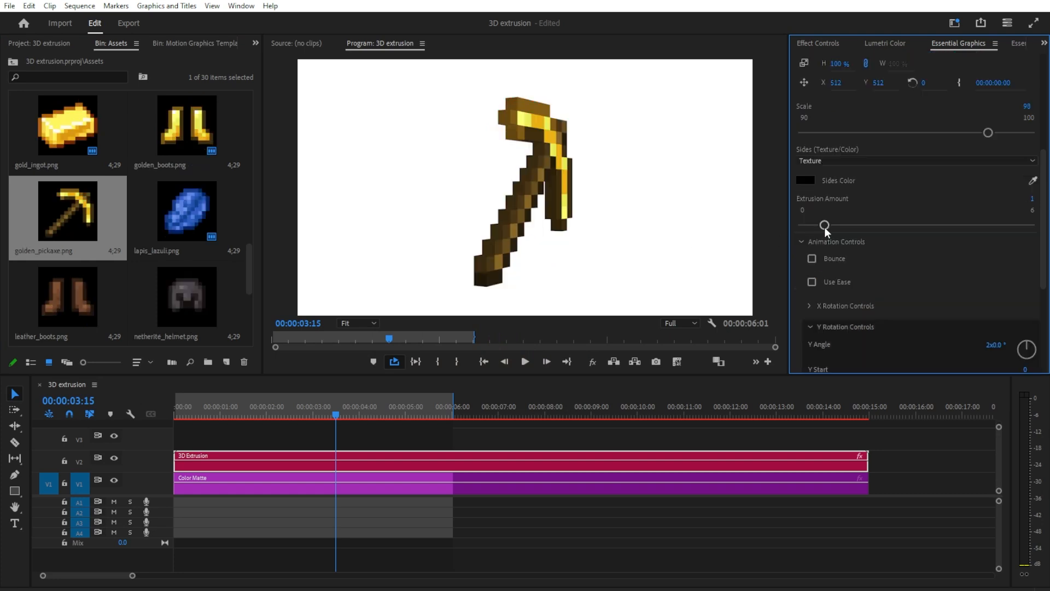
left_click_drag(825, 228, 954, 233)
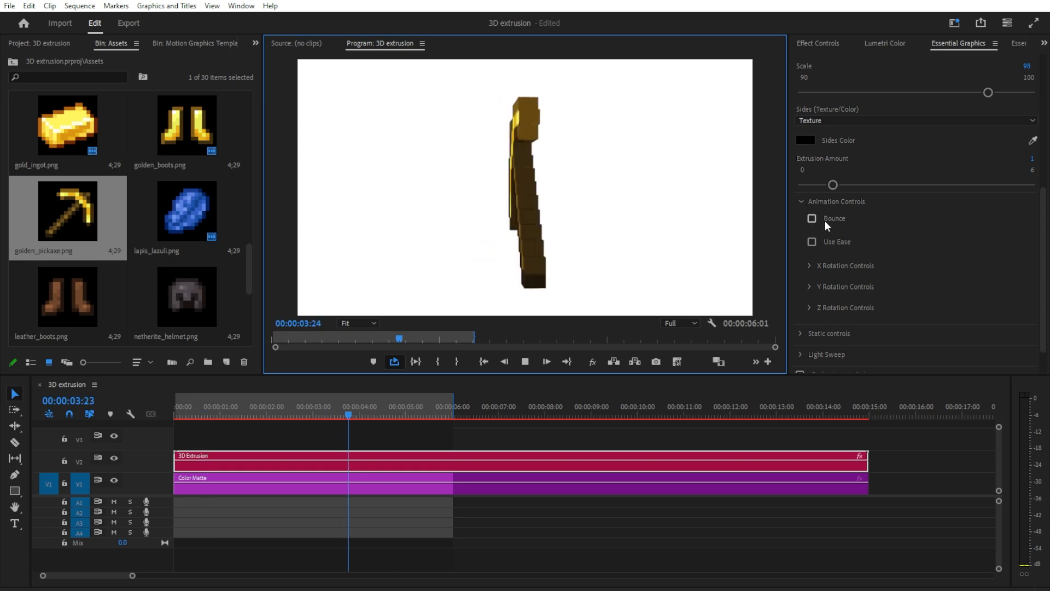
Step: Enable Bounce in the animation settings, and try Use Ease before undoing it
left_click(826, 218)
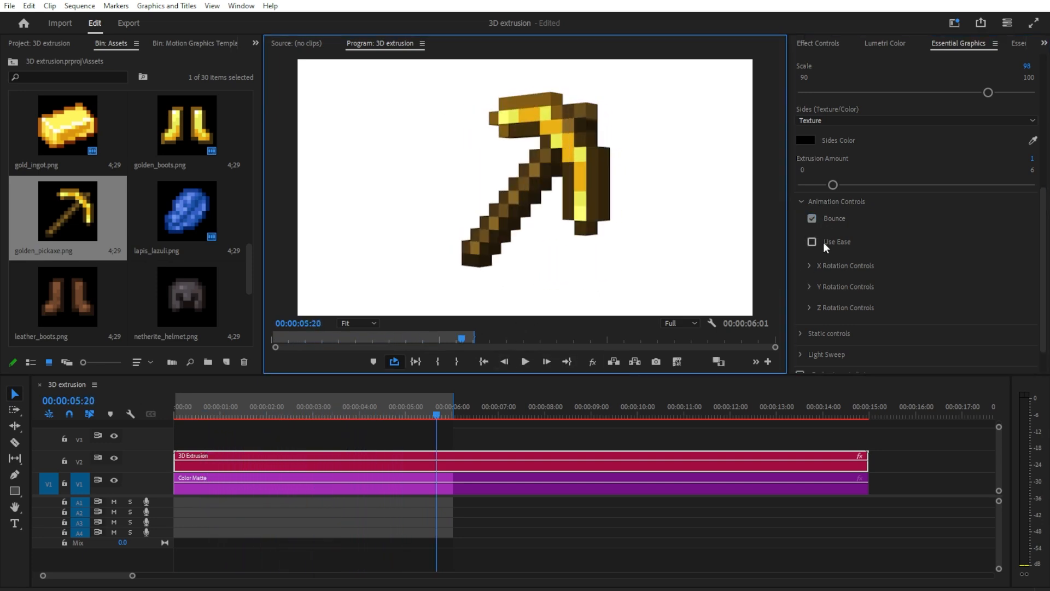
left_click(812, 242)
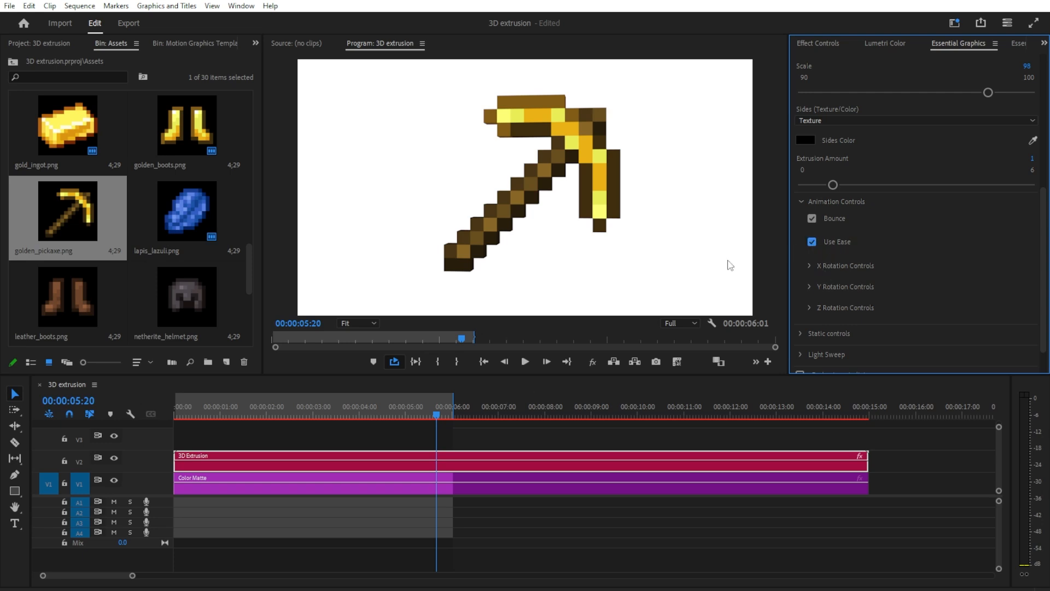
key("ctrl+z")
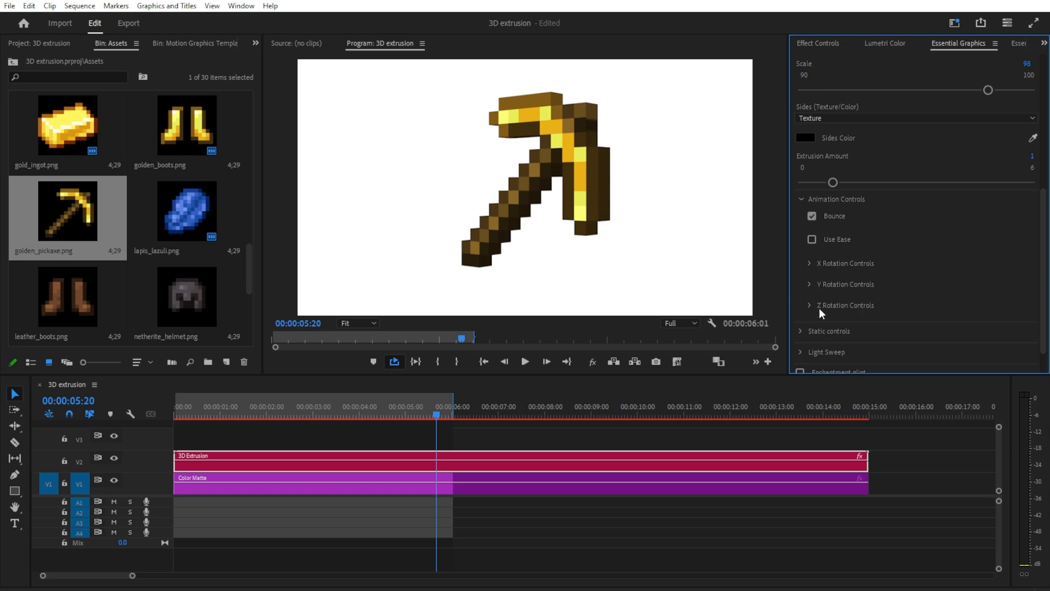
Step: Set the Y rotation to an angle of 180°, Y Start 1 and Y Duration 1, and scrub through the first second
scroll(870, 322, "down", 1)
left_click(874, 249)
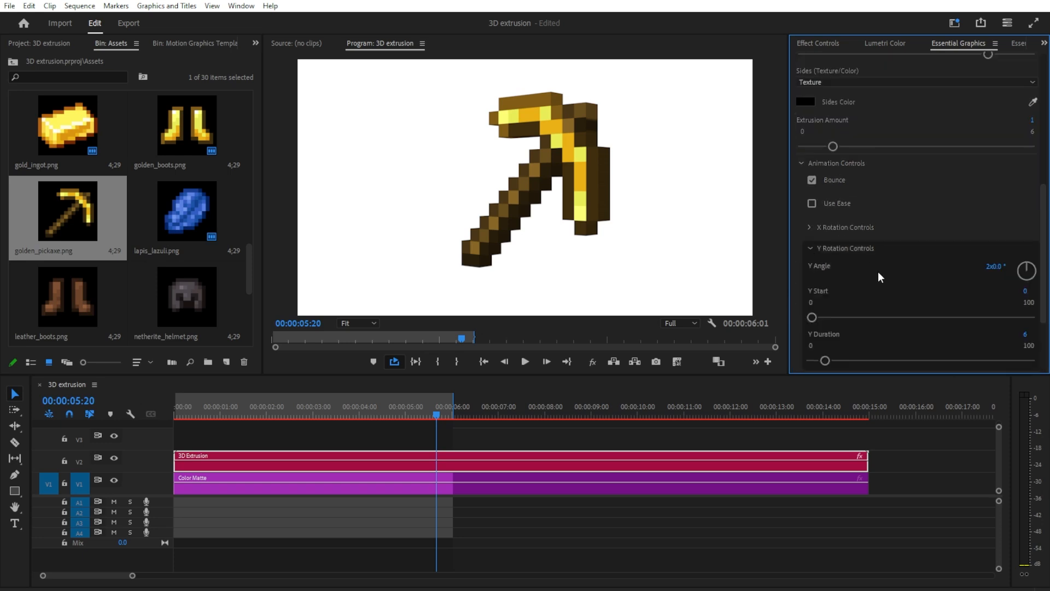
scroll(886, 281, "down", 1)
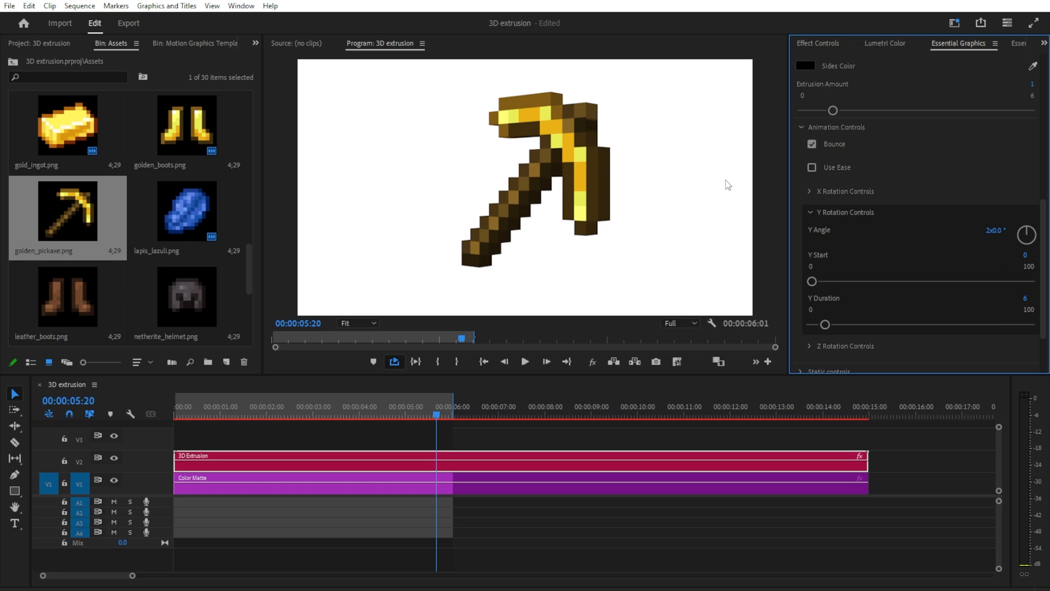
left_click(993, 230)
type("180")
key("Tab")
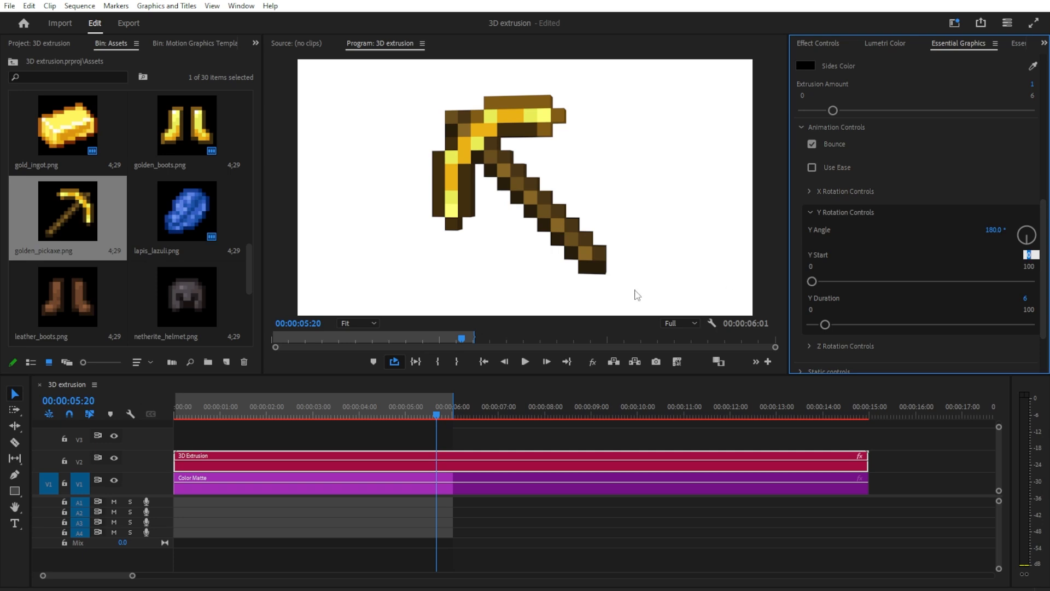
type("1")
key("Return")
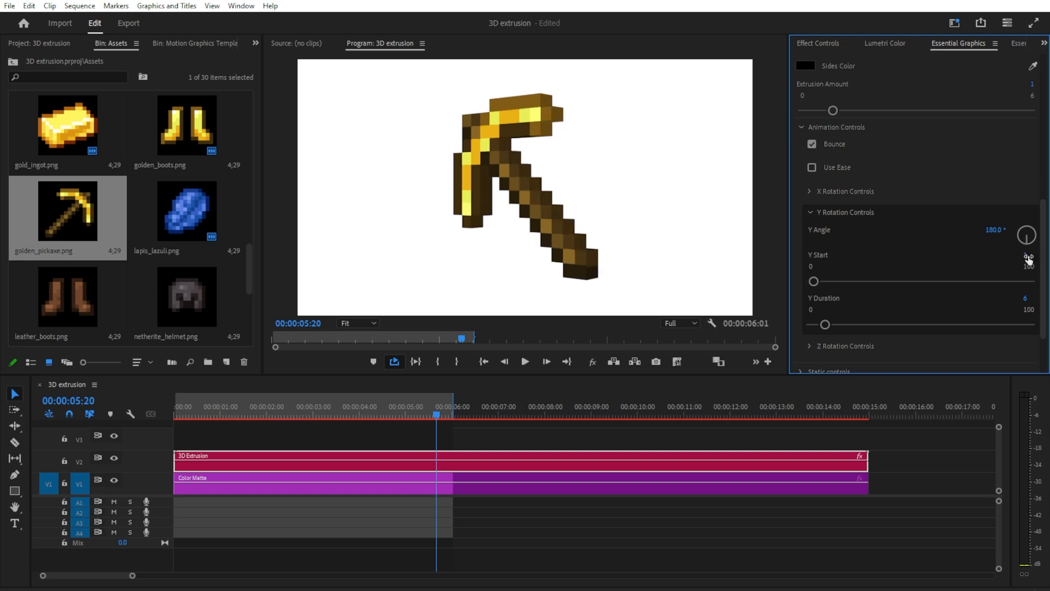
left_click(1031, 299)
left_click_drag(175, 416, 221, 420)
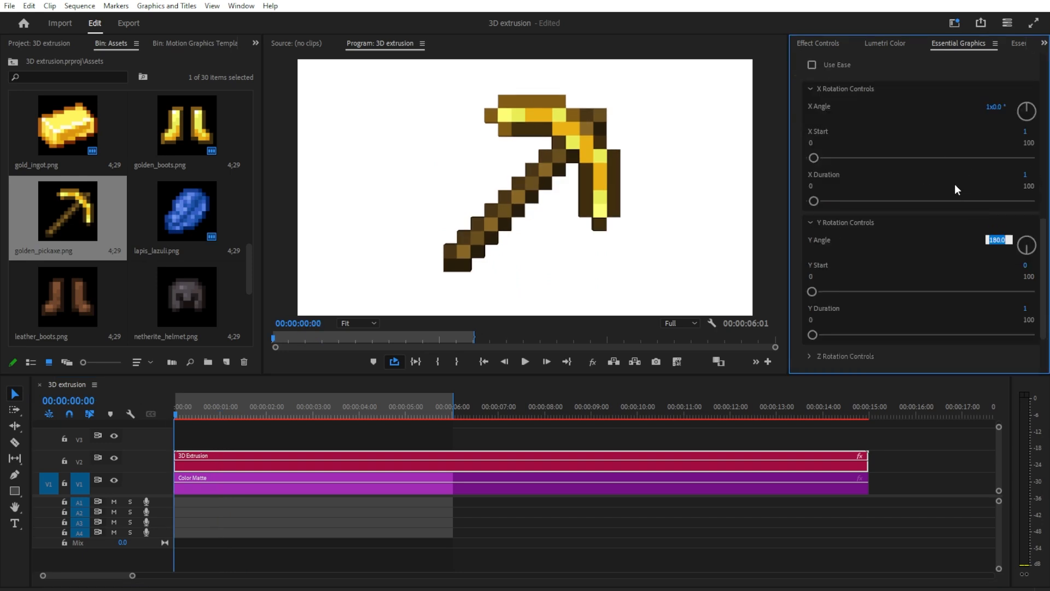
Step: Set the Y Angle to 360° and give the X rotation a start of 0 and a duration of 2
type("360")
key("Return")
left_click(1026, 131)
type("0")
key("Return")
left_click(1025, 175)
type("2")
key("Return")
Step: Set the Y Duration to 2 and play the combined X and Y rotation
left_click(1024, 307)
type("2")
key("Return")
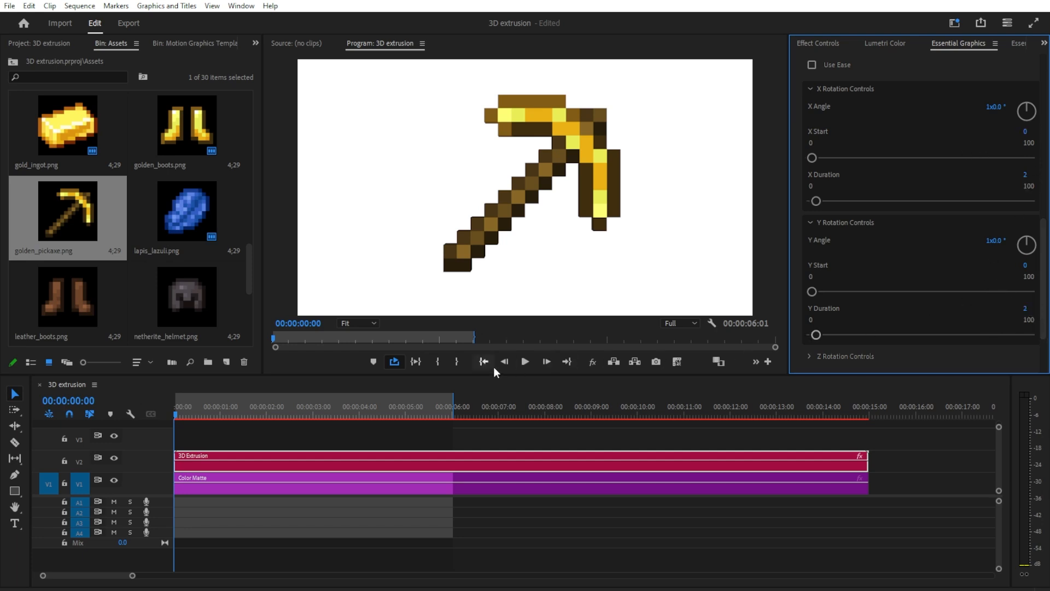
left_click(419, 365)
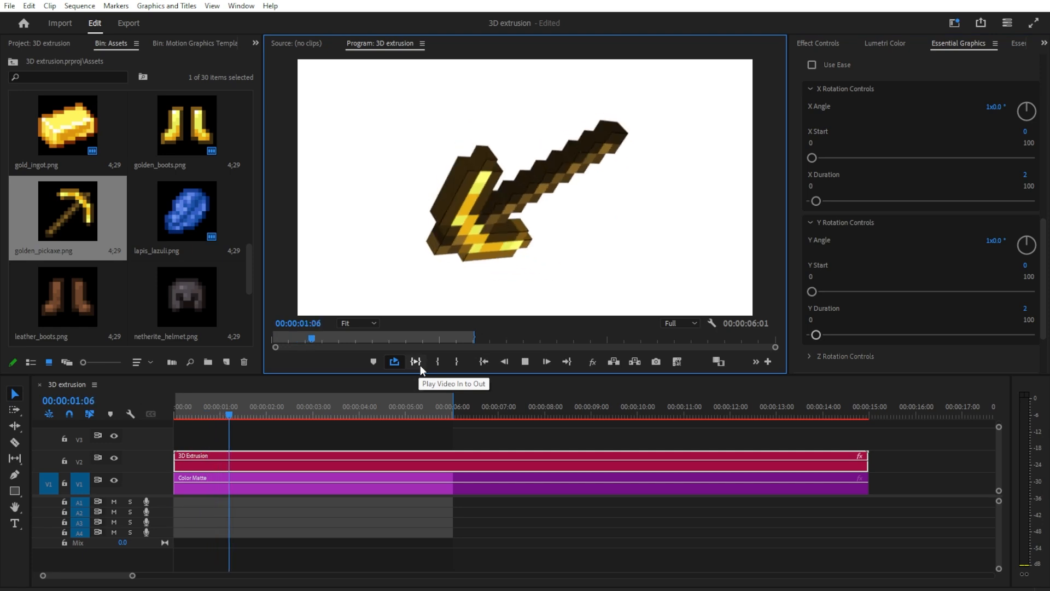
key("space")
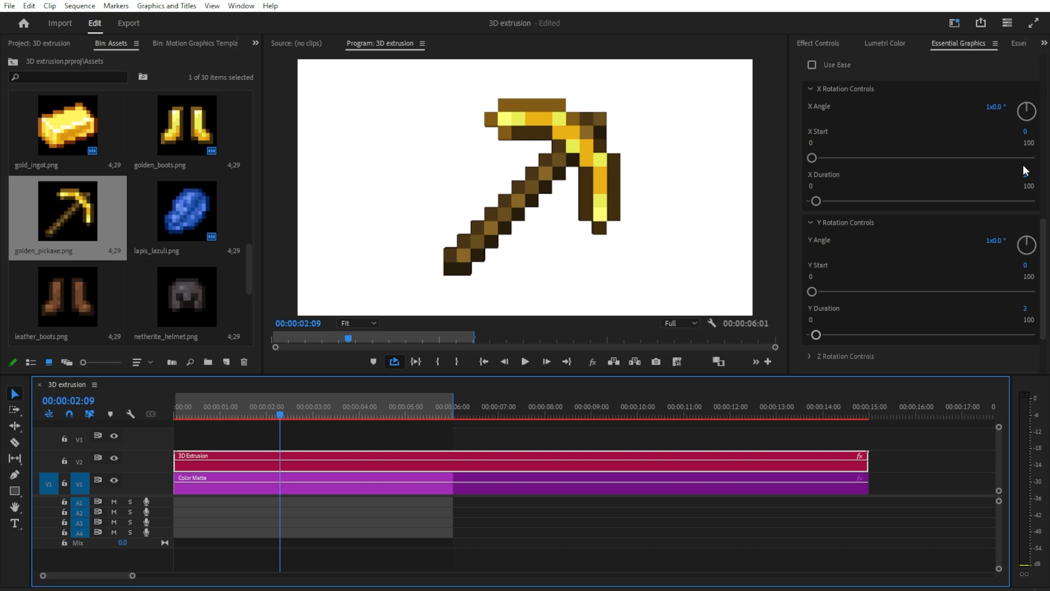
Step: Set the X Start to 2 and play the animation from the beginning of the sequence
left_click(1028, 133)
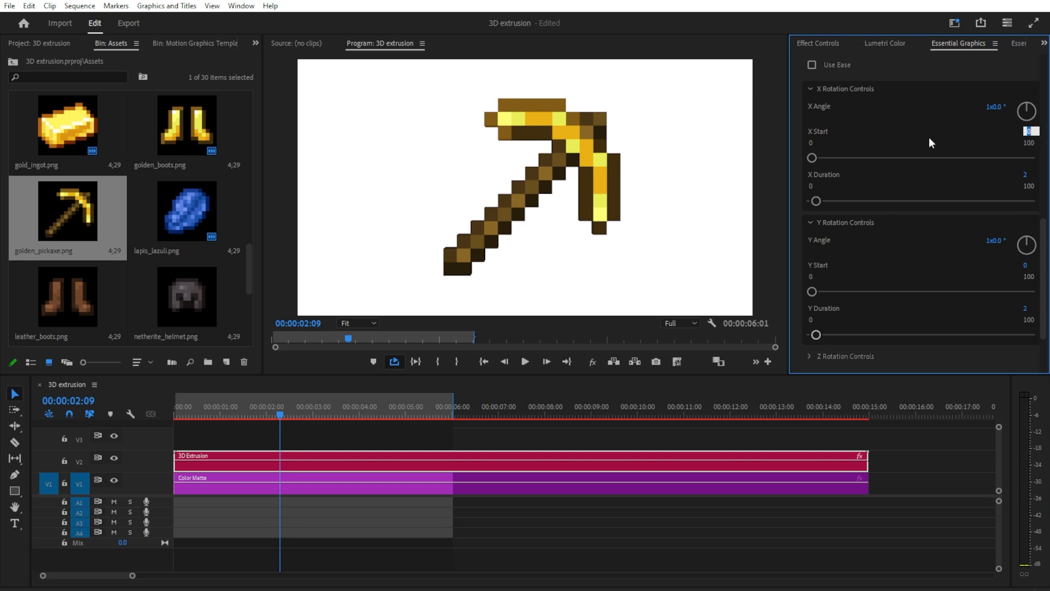
key("Return")
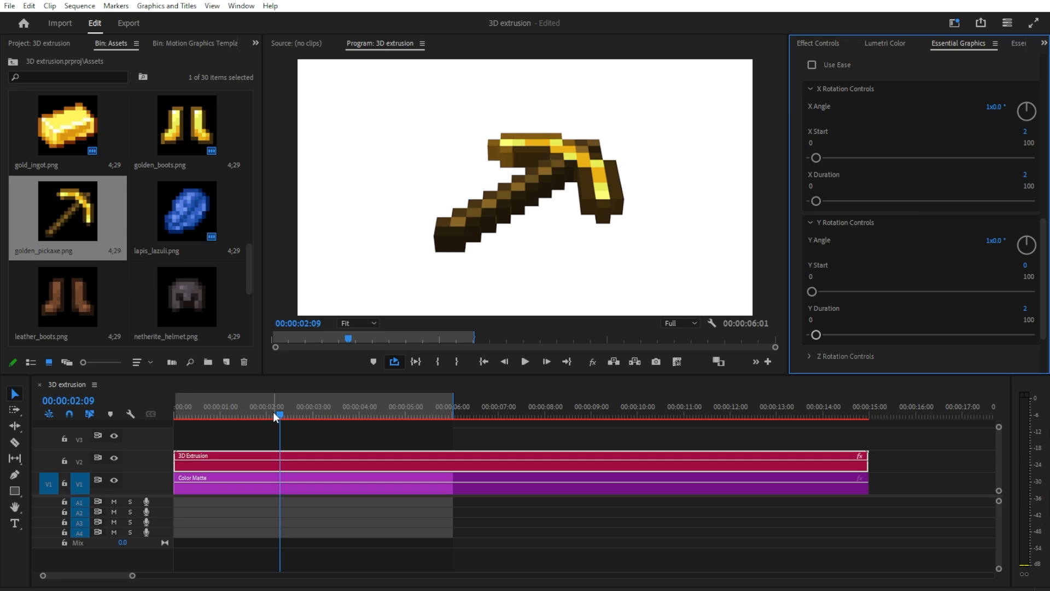
left_click_drag(278, 413, 172, 413)
left_click(525, 362)
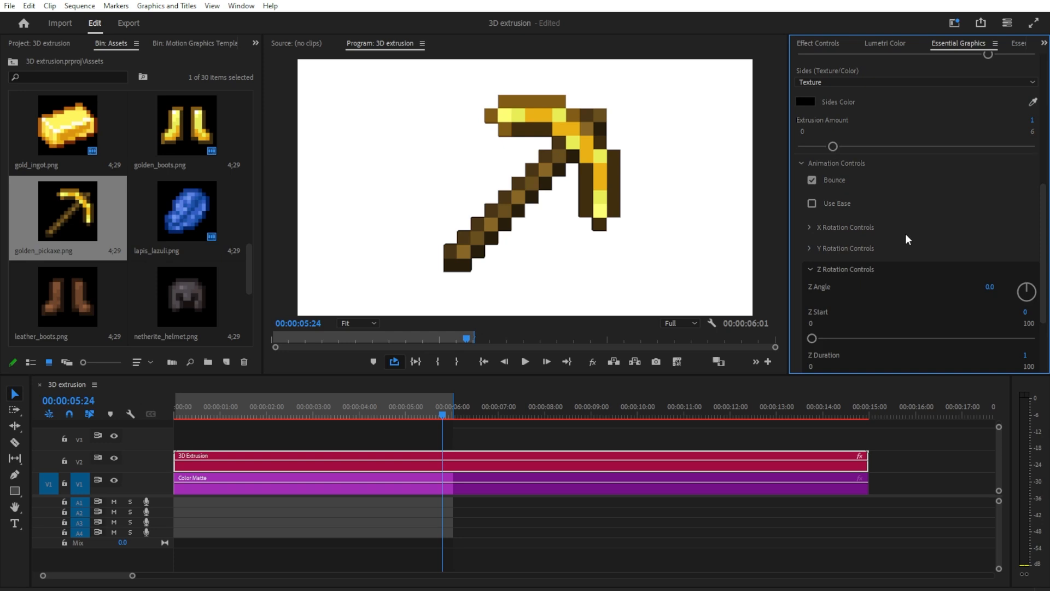
Step: Turn on the Static option in the static controls and scrub the timeline to check the pickaxe holds still
scroll(905, 234, "down", 3)
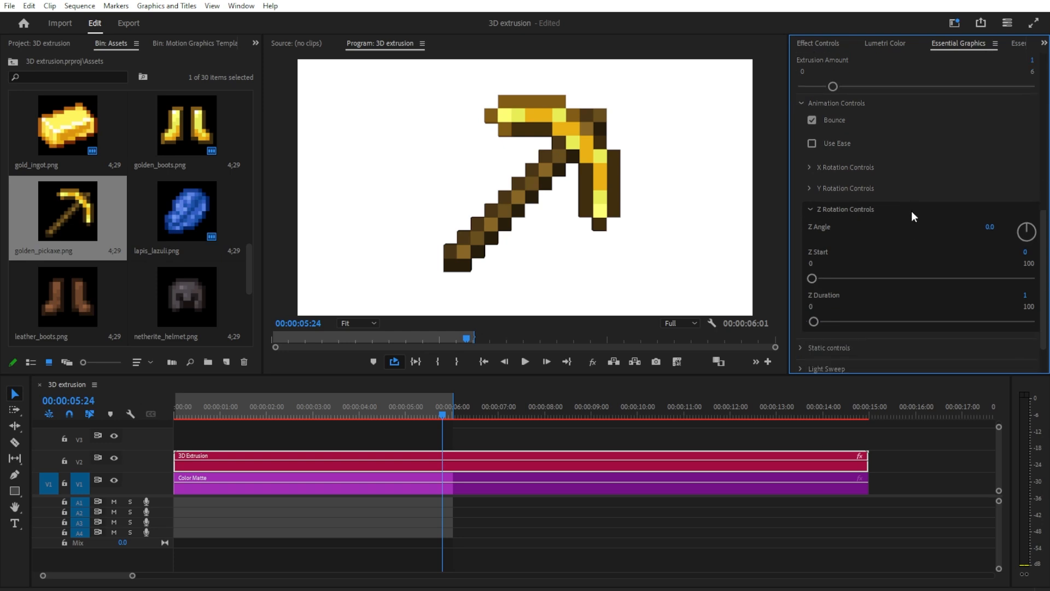
left_click(810, 208)
scroll(810, 208, "up", 2)
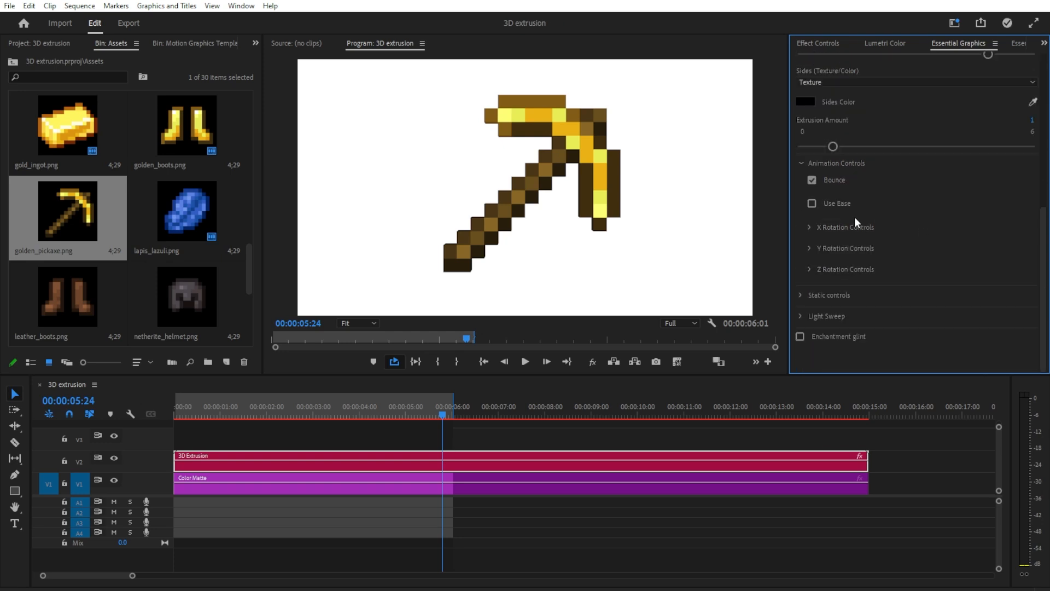
left_click(810, 295)
scroll(872, 279, "down", 3)
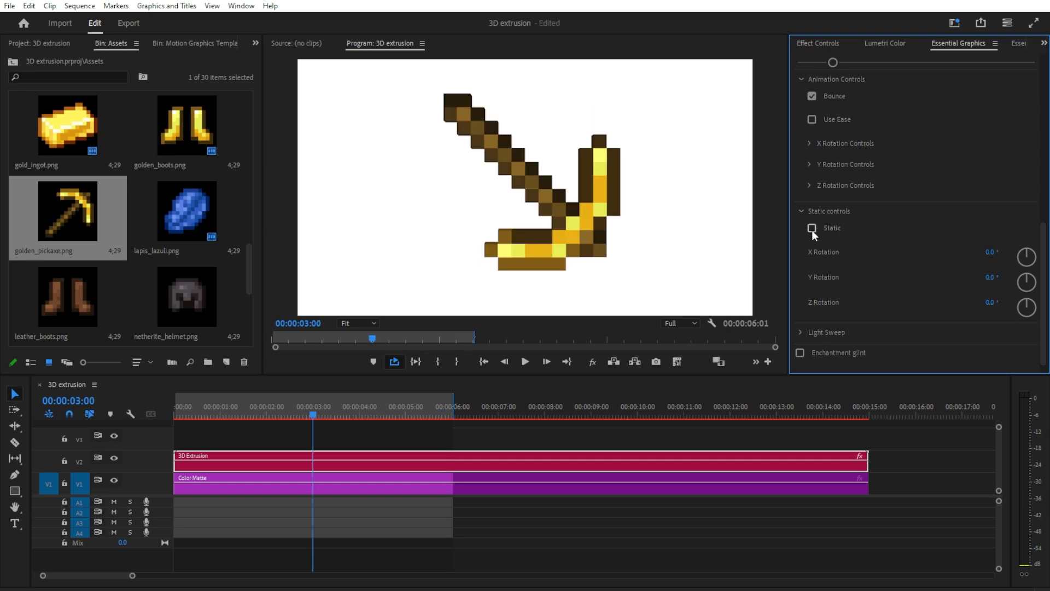
left_click(811, 229)
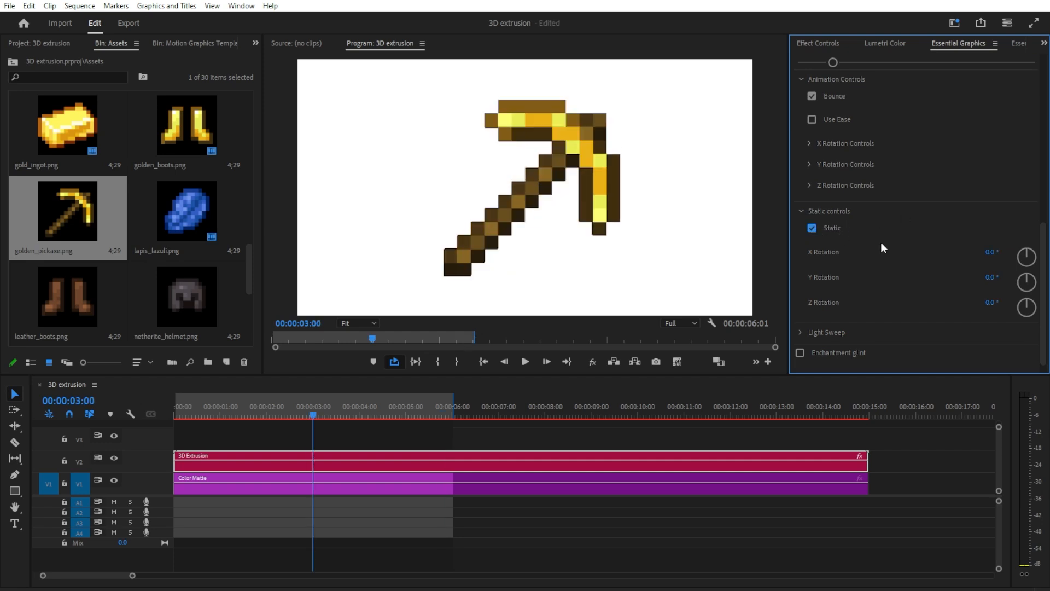
left_click_drag(282, 412, 258, 423)
Step: Pose the static pickaxe with an X Rotation of -41°, Y Rotation of -226° and Z Rotation of 38°
left_click_drag(990, 254, 933, 277)
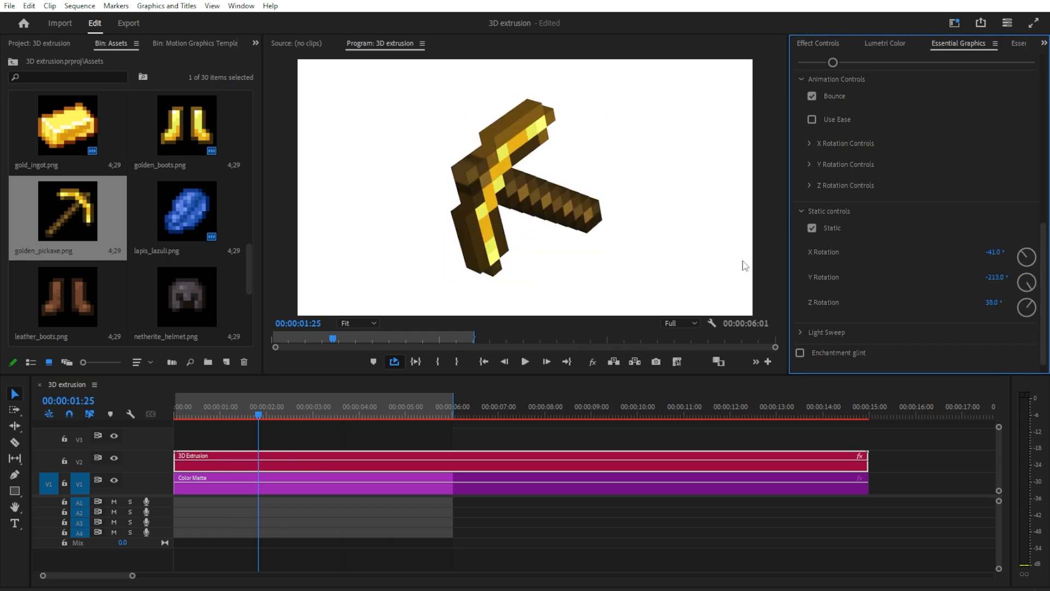
left_click_drag(994, 280, 993, 281)
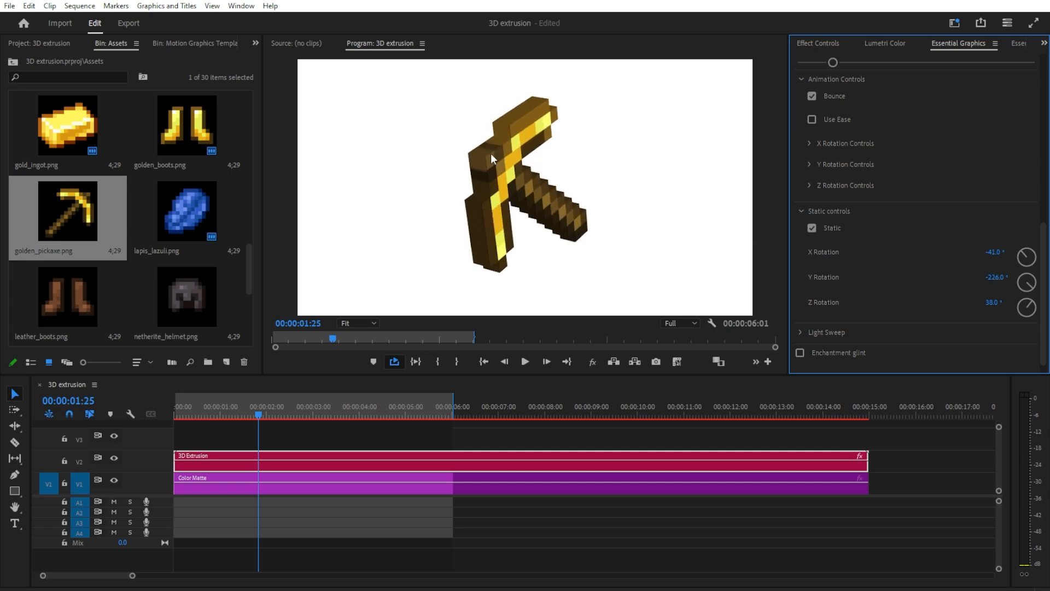
left_click(829, 211)
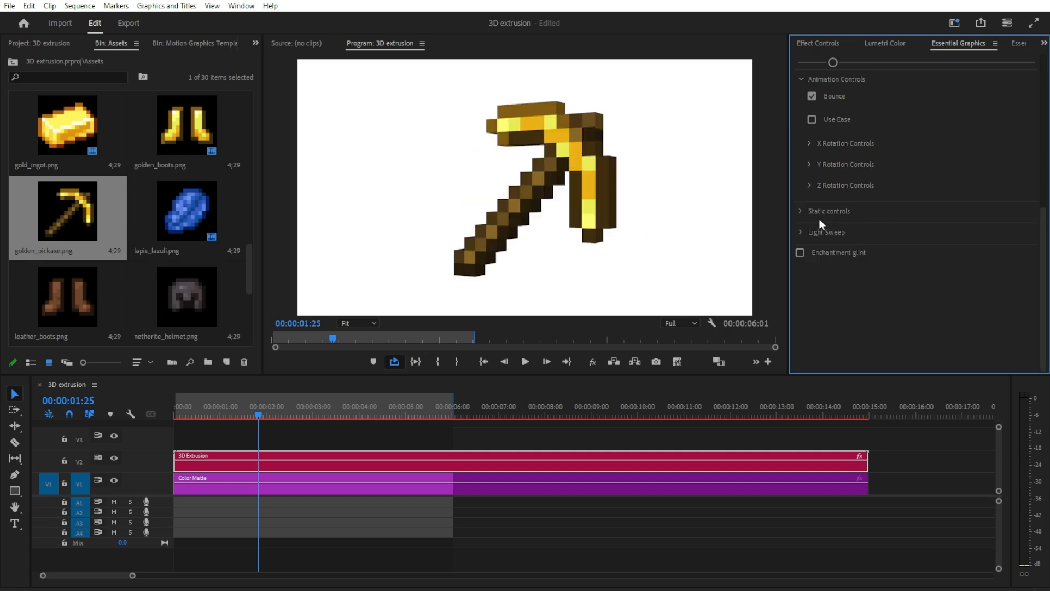
Step: Turn on the Light Sweep effect and set its duration to 3
left_click(801, 229)
scroll(923, 209, "up", 2)
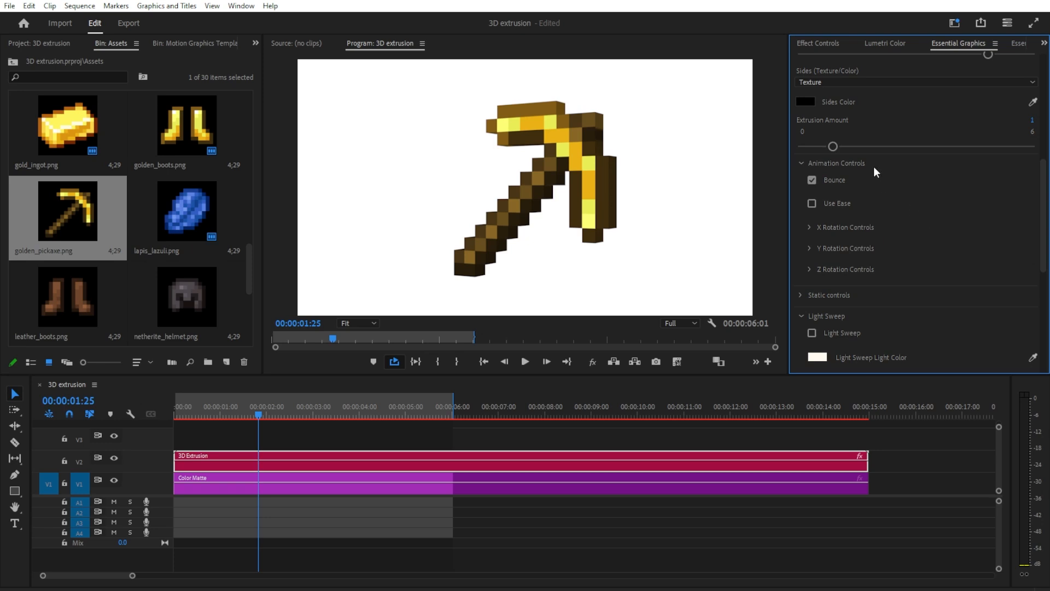
scroll(873, 166, "down", 2)
left_click(812, 224)
scroll(1011, 267, "down", 1)
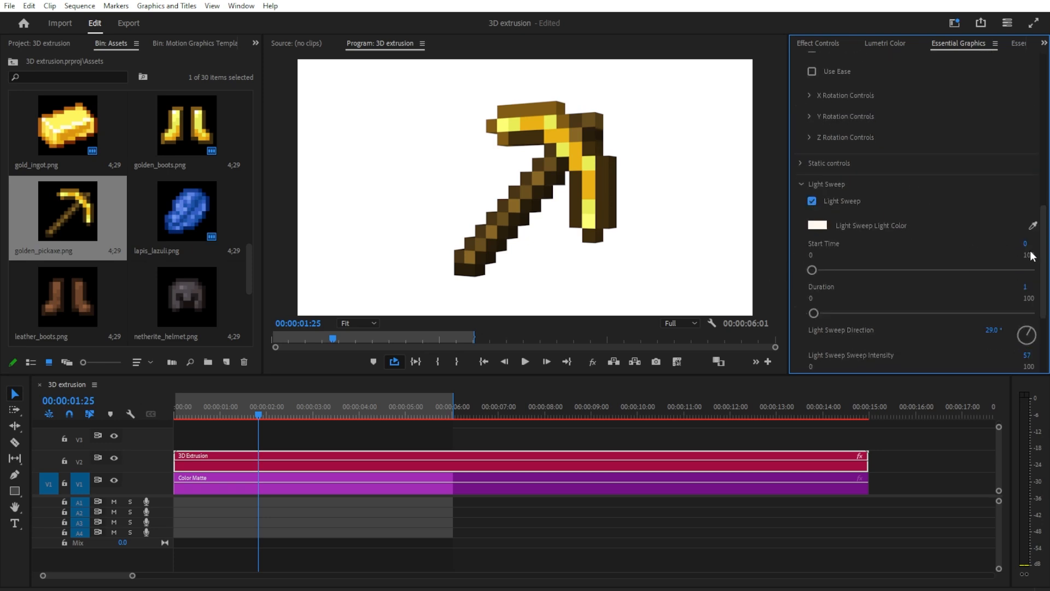
left_click(1031, 243)
left_click(1028, 245)
left_click(1028, 286)
type("3")
key("Return")
Step: Play the light sweep from the beginning of the sequence and return the playhead to about two seconds
left_click(176, 405)
key("space")
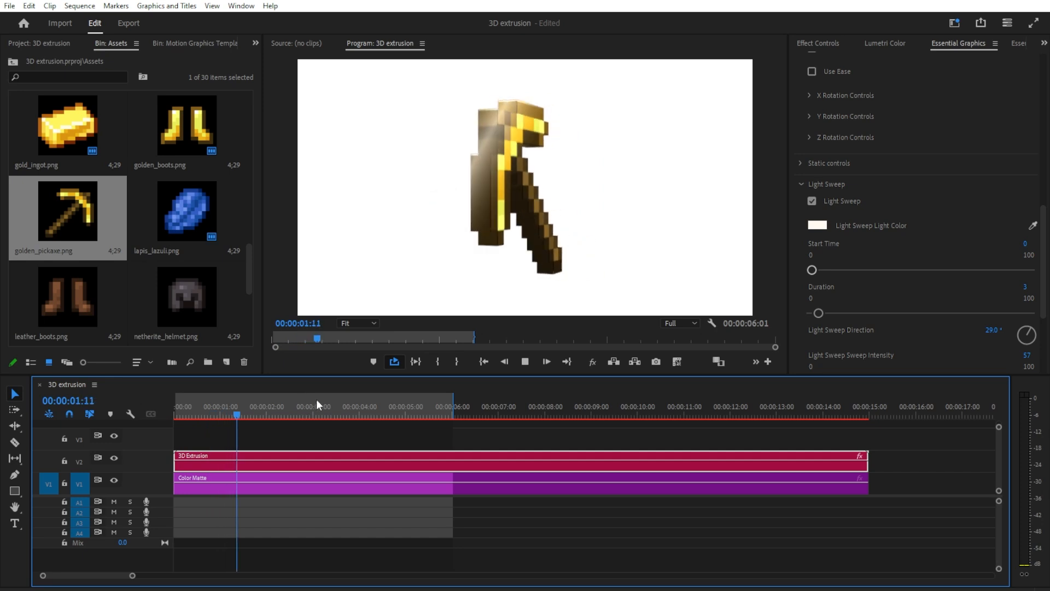
key("space")
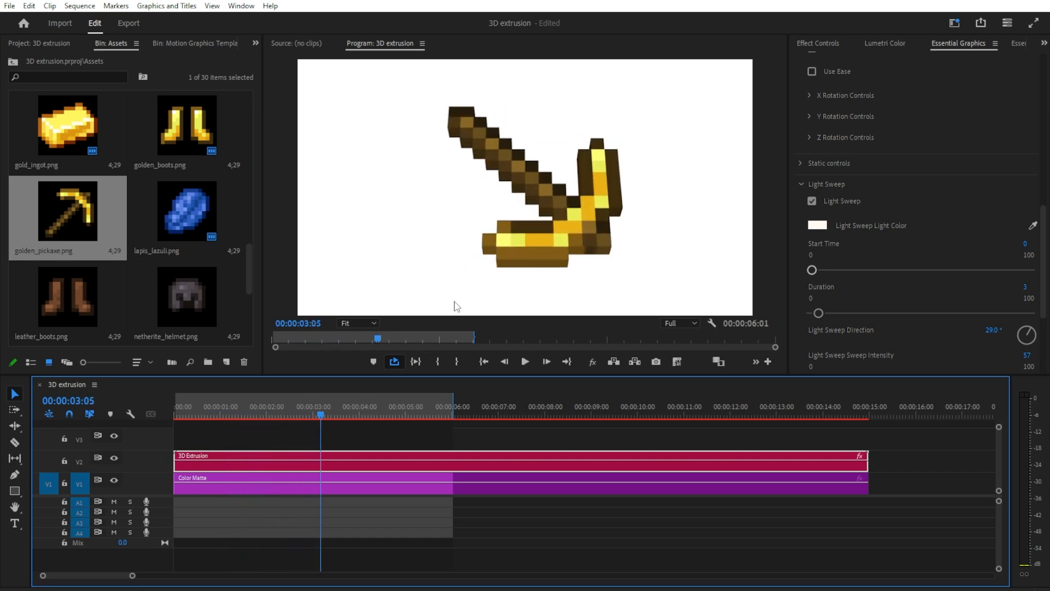
left_click(273, 416)
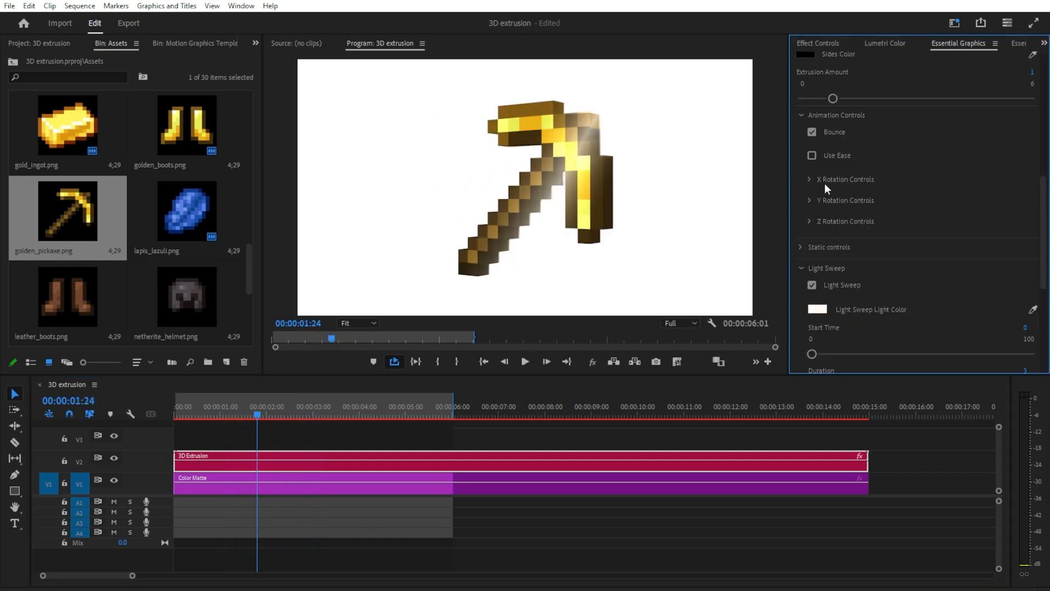
Step: Set the X Angle to 0° and turn on Use Ease for the rotation animation
left_click(829, 180)
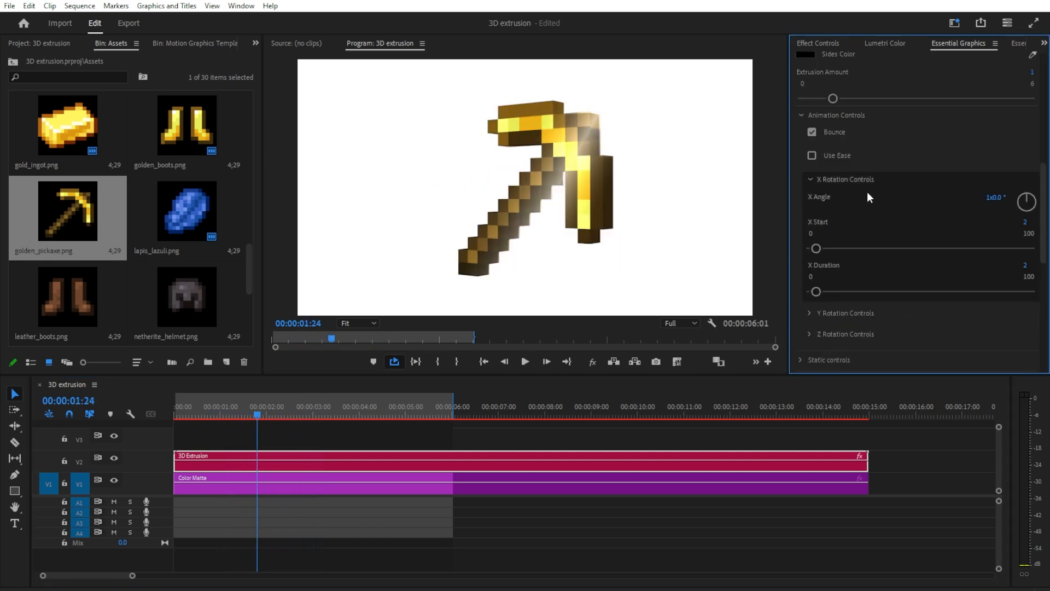
left_click(988, 198)
type("0")
left_click(947, 207)
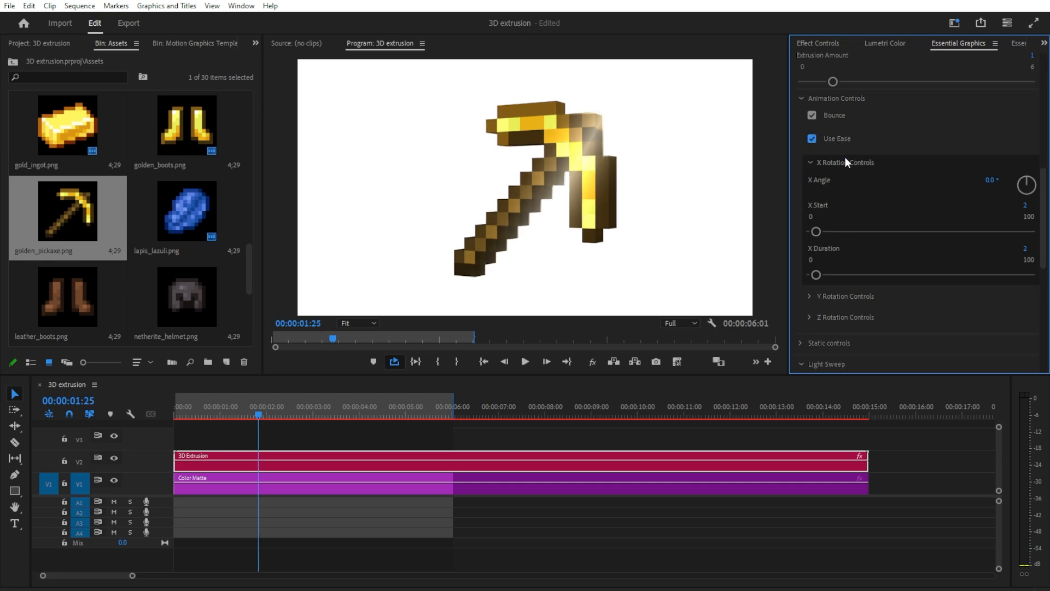
Step: Set the light sweep's Start Time to 2 and Duration to 2, and play the result
scroll(834, 83, "down", 7)
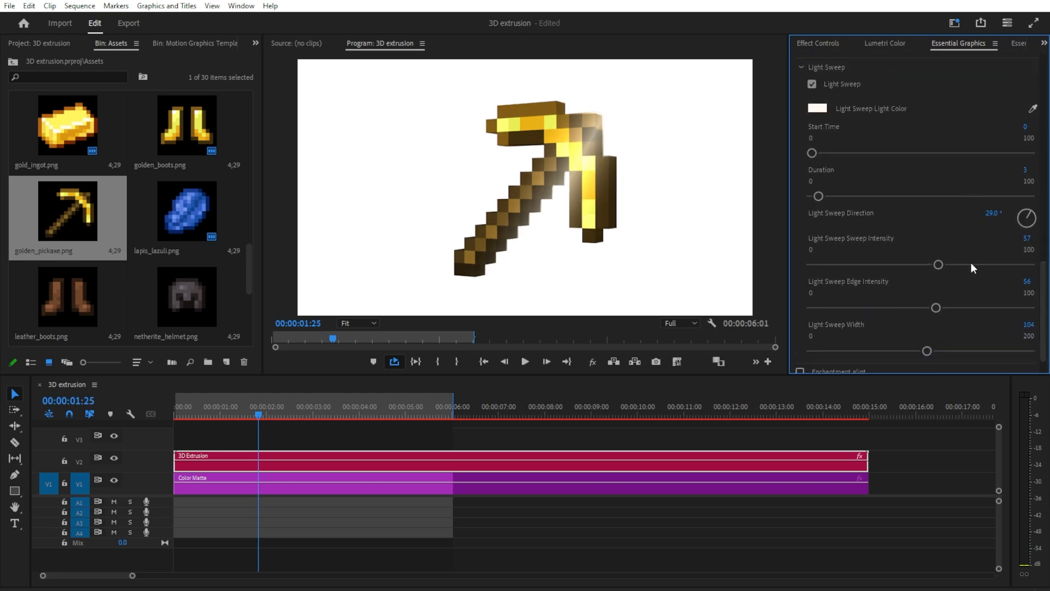
left_click(1026, 126)
type("2")
key("Return")
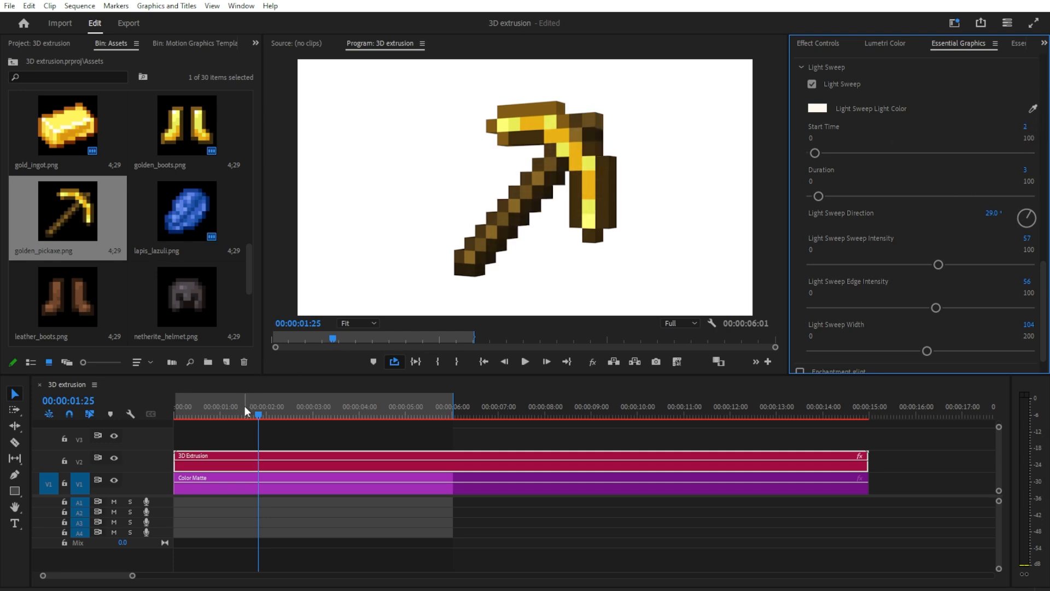
left_click(221, 420)
key("space")
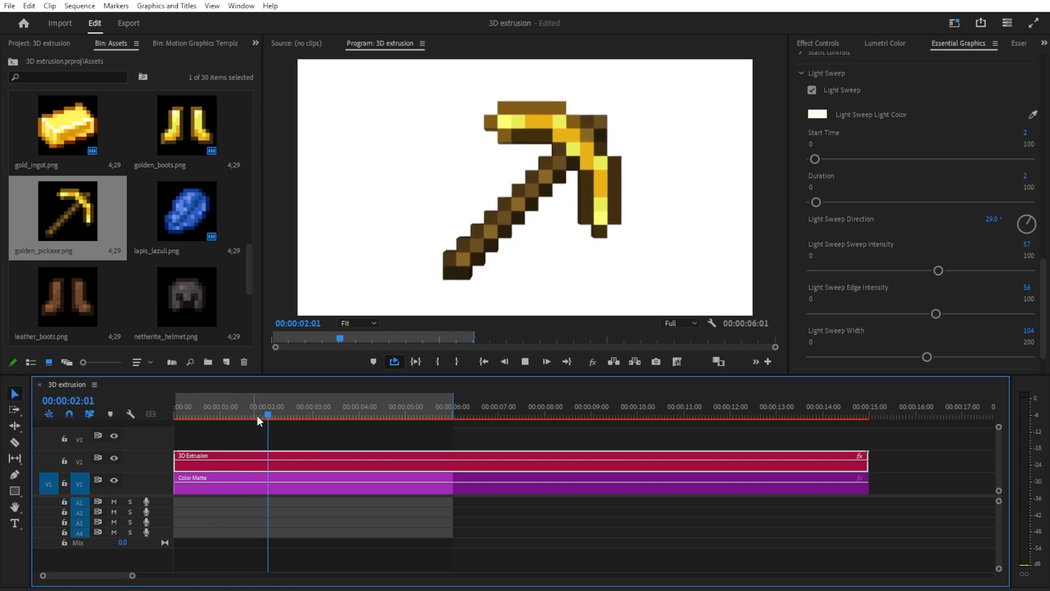
key("space")
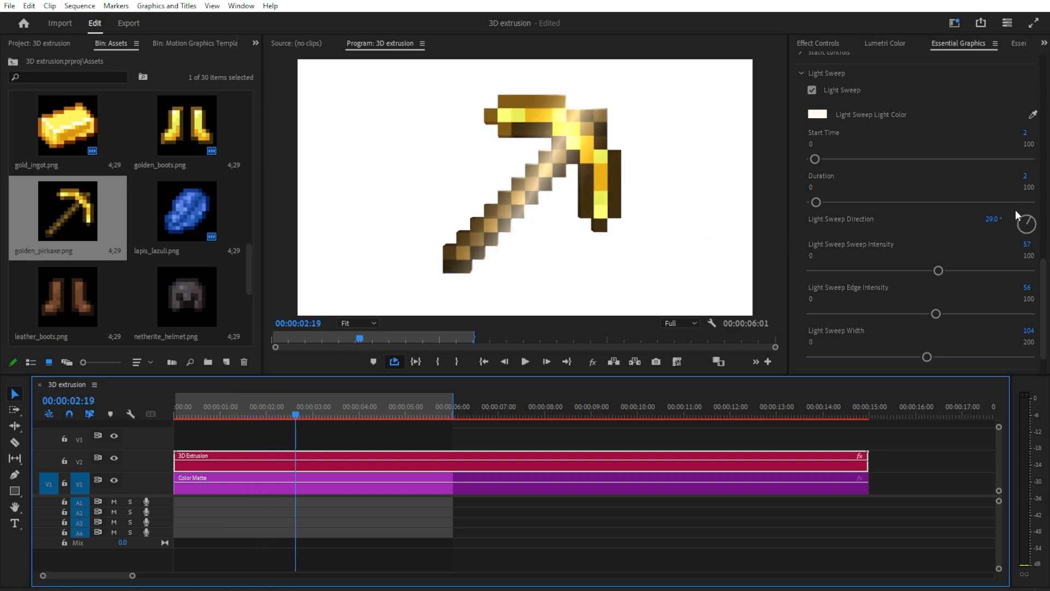
Step: Adjust the light sweep to direction 171.9°, sweep intensity 62, edge intensity 72 and width 107
left_click_drag(1026, 224, 1027, 229)
mouse_move(938, 270)
left_mouse_down()
mouse_move(977, 269)
mouse_move(934, 272)
mouse_move(947, 272)
left_mouse_up()
left_click_drag(935, 314, 970, 314)
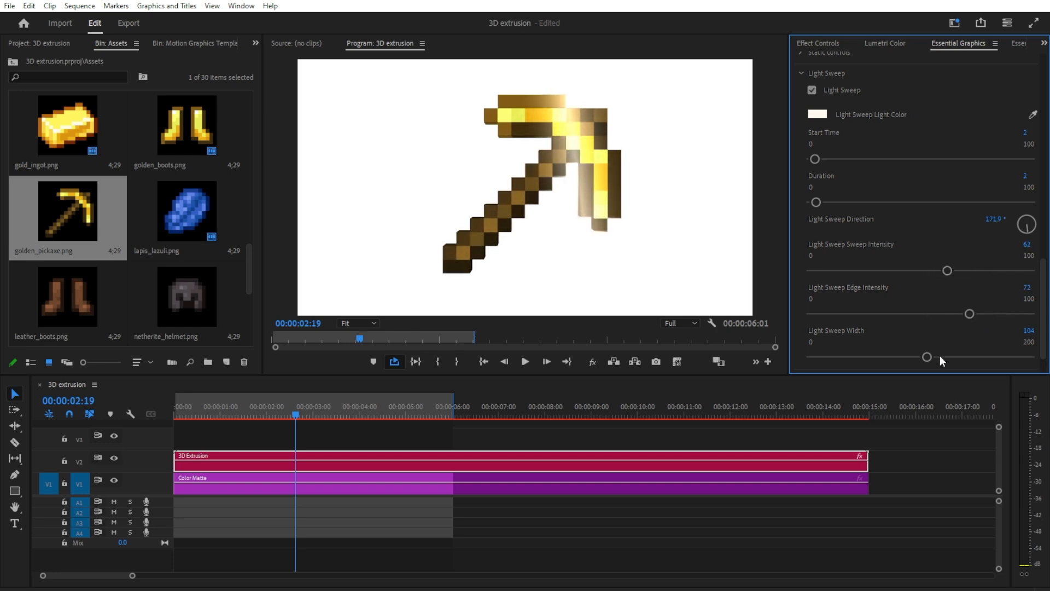
left_click_drag(953, 357, 928, 358)
Step: Change the light sweep's light color to bright green (36FF0E)
left_click(816, 114)
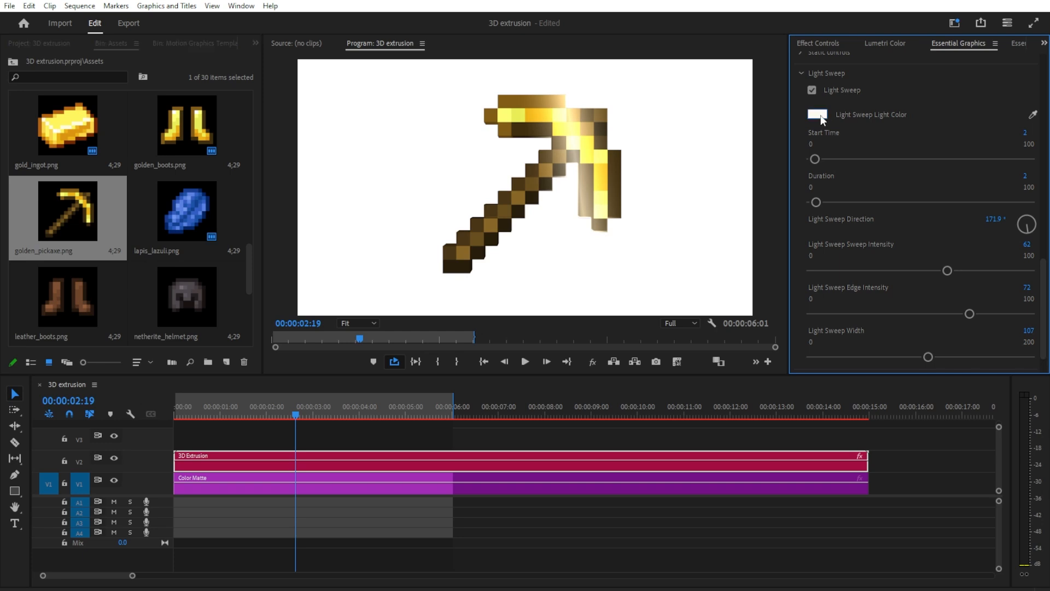
left_click(551, 264)
left_click_drag(516, 288, 527, 222)
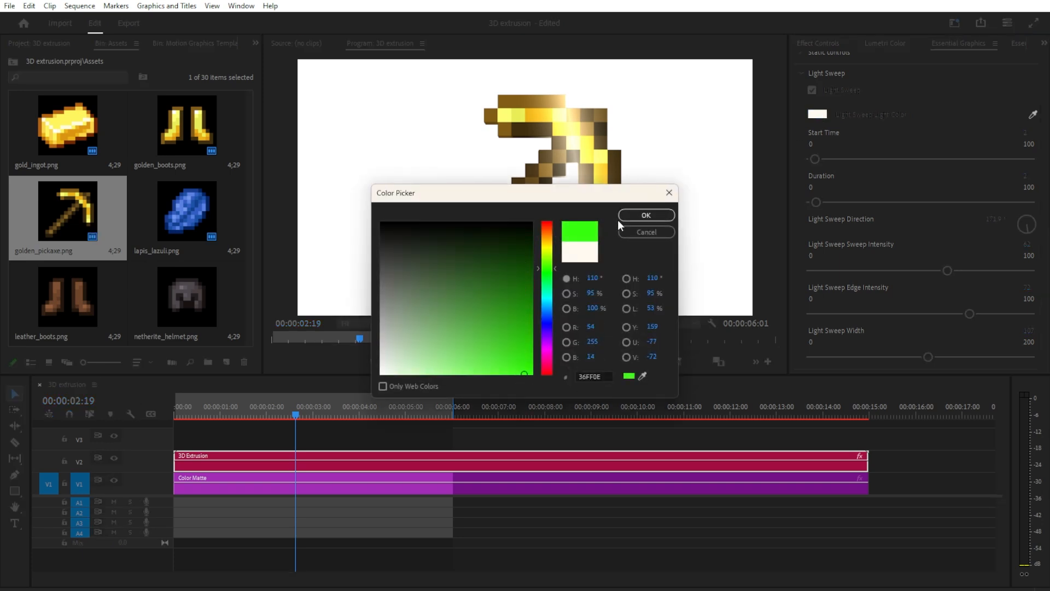
left_click(642, 216)
Step: Turn on the Enchantment glint and play the animation from the beginning of the sequence
scroll(815, 345, "down", 1)
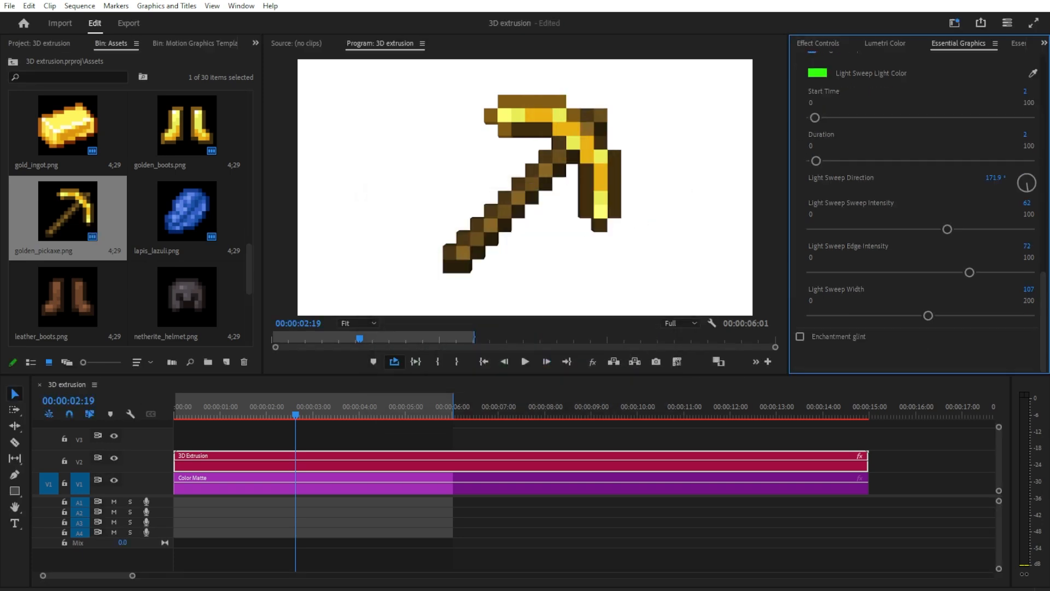
left_click(799, 336)
key("Home")
key("space")
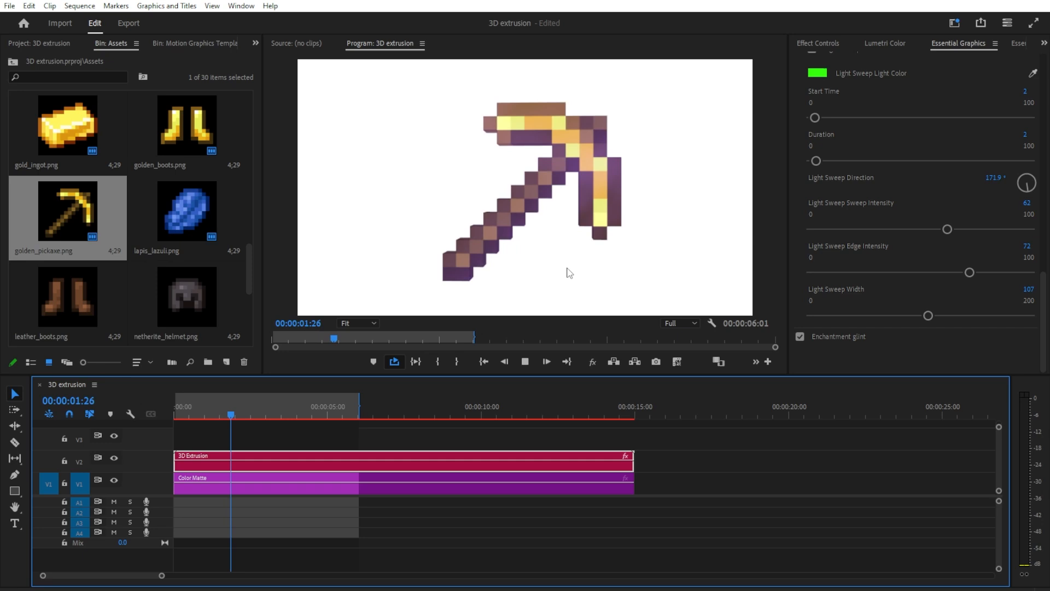
key("space")
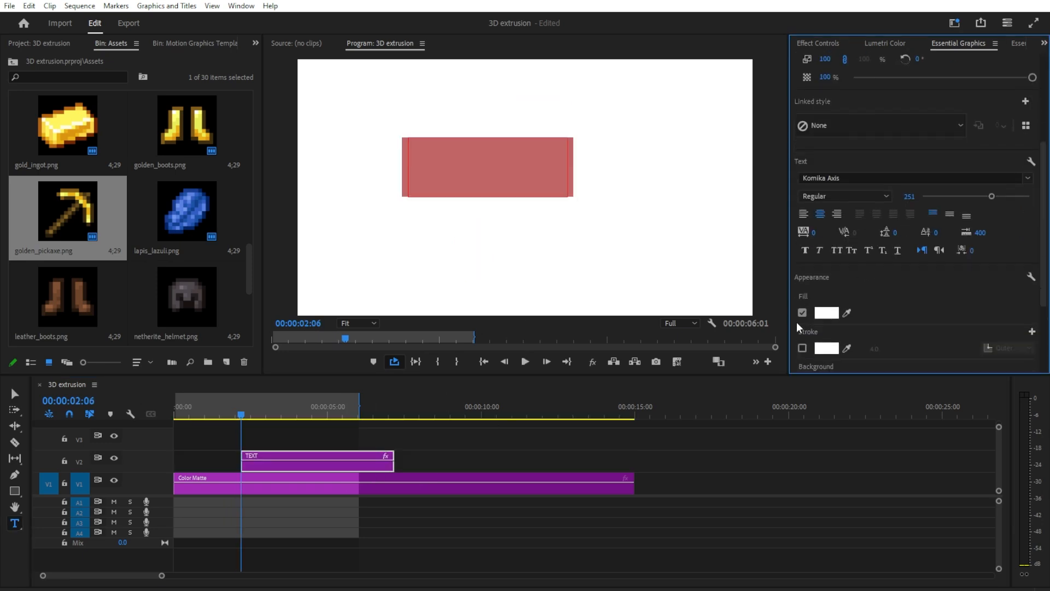
Step: Give the TEXT title a black outer stroke and center it in the frame at font size 400
left_click(803, 348)
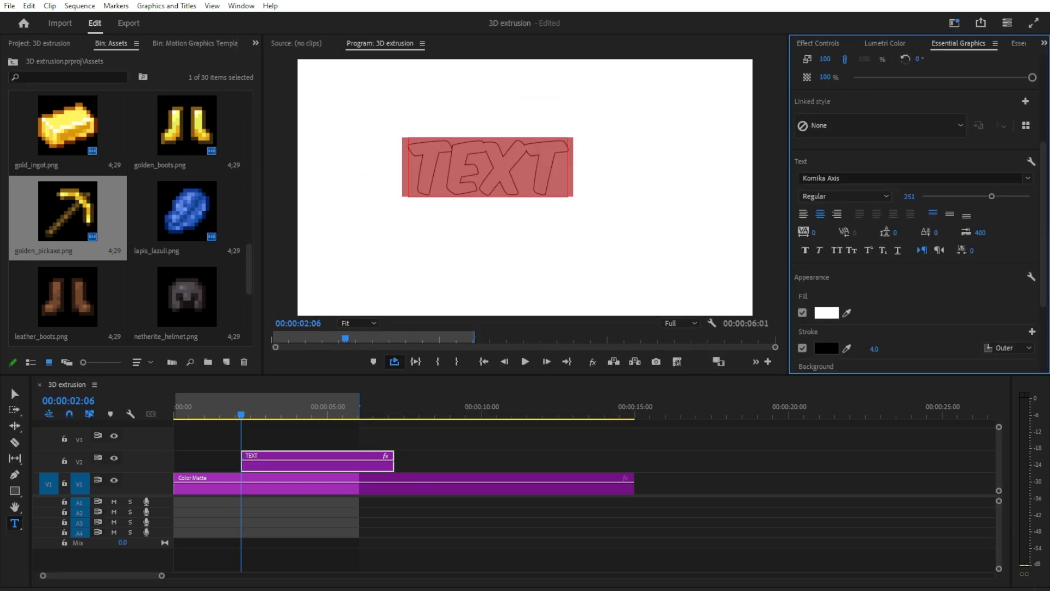
left_click(888, 347)
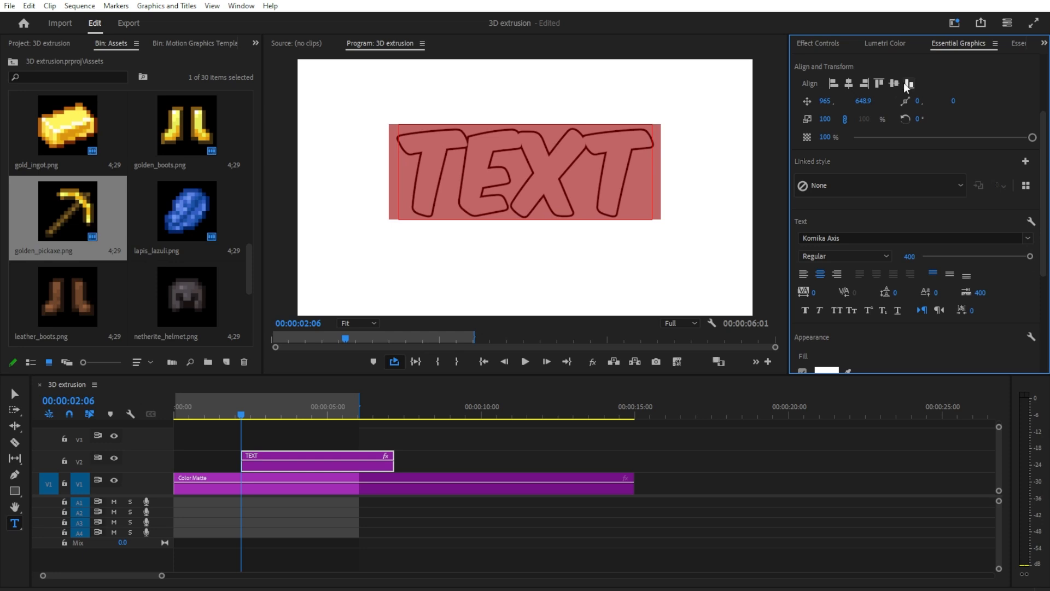
left_click(894, 83)
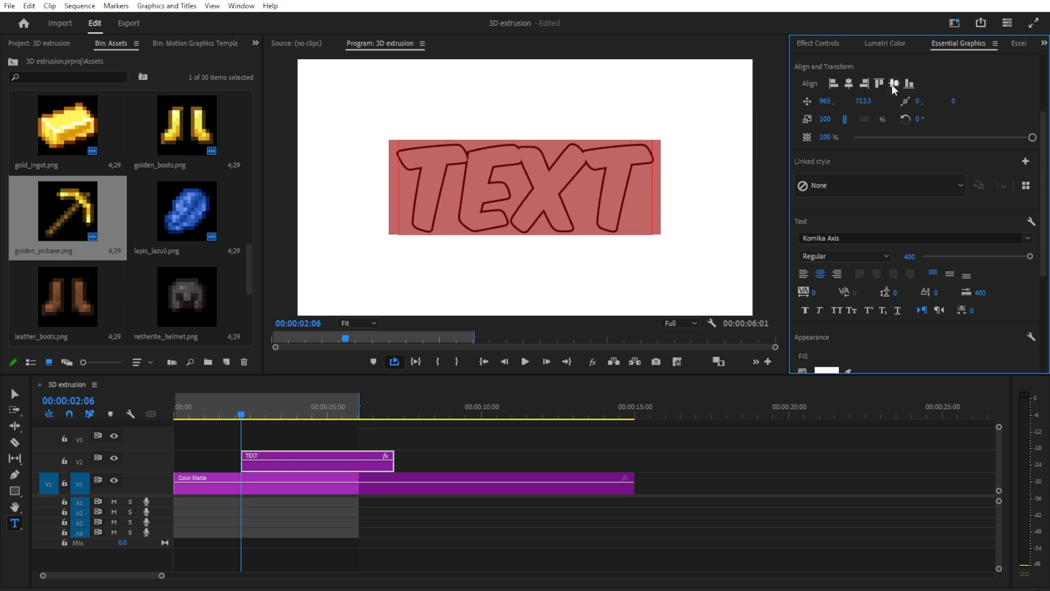
Step: Nest the text clip as Nested Sequence 01 and remove the nested clip from the timeline
right_click(275, 462)
left_click(306, 308)
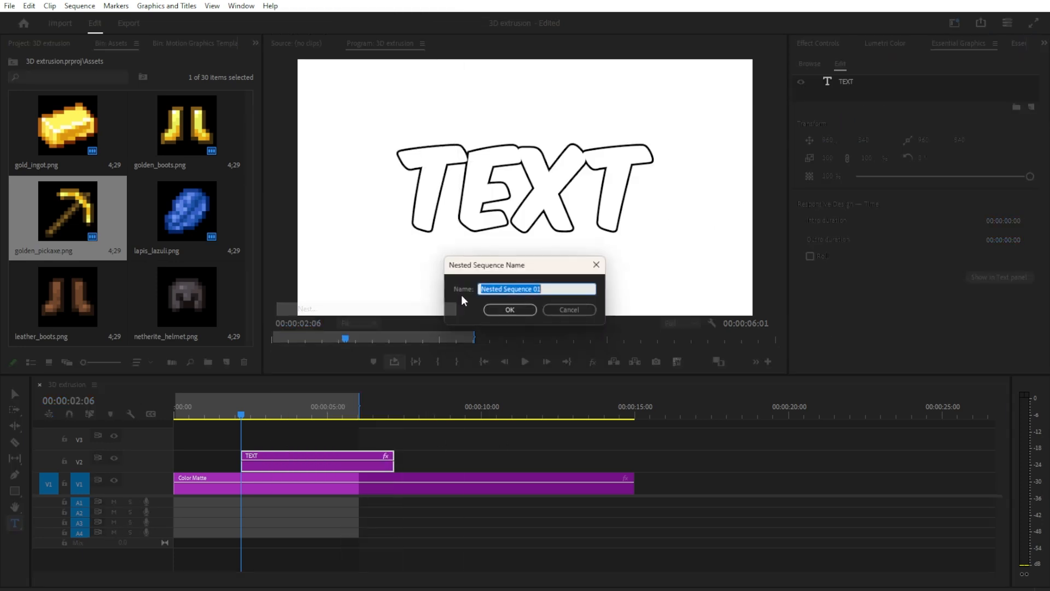
left_click(509, 310)
left_click_drag(318, 438, 264, 465)
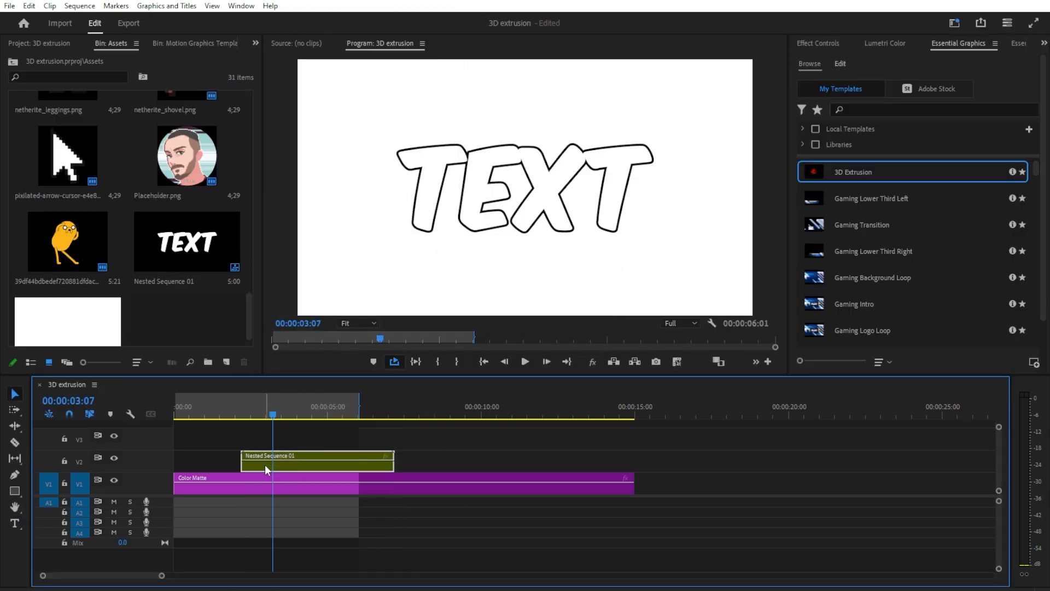
key("Delete")
left_click(200, 248)
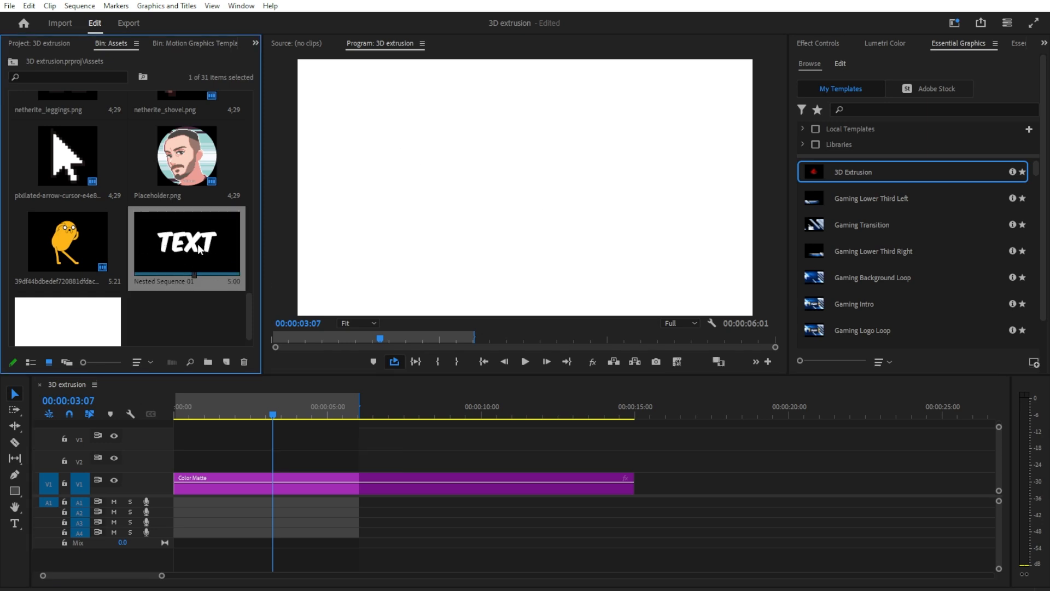
Step: Add the 3D Extrusion template above the color matte and fill its placeholder with Nested Sequence 01, scaled up
left_click_drag(853, 172, 217, 465)
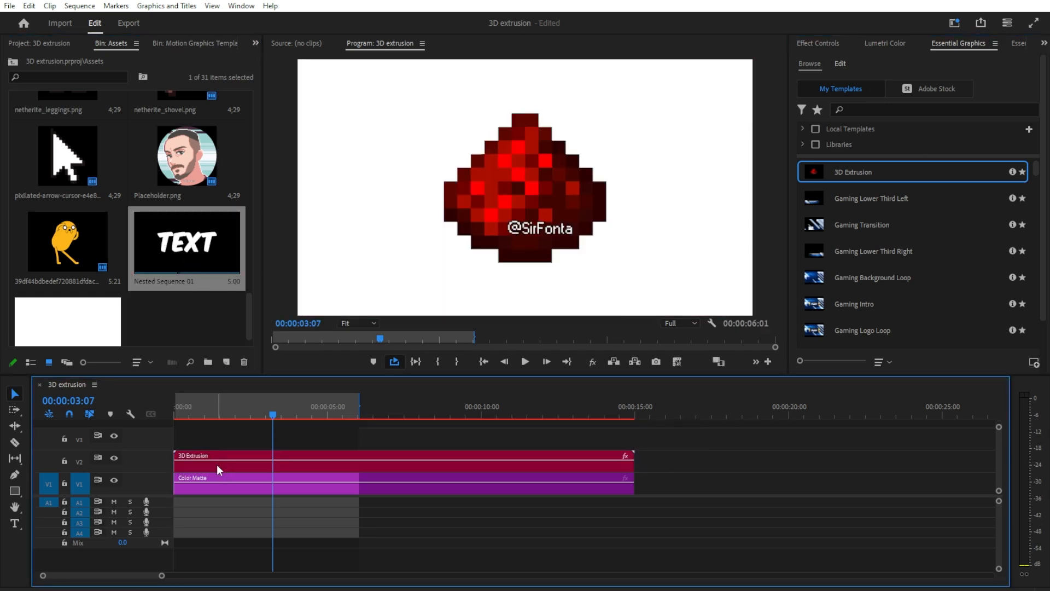
left_click_drag(171, 254, 914, 190)
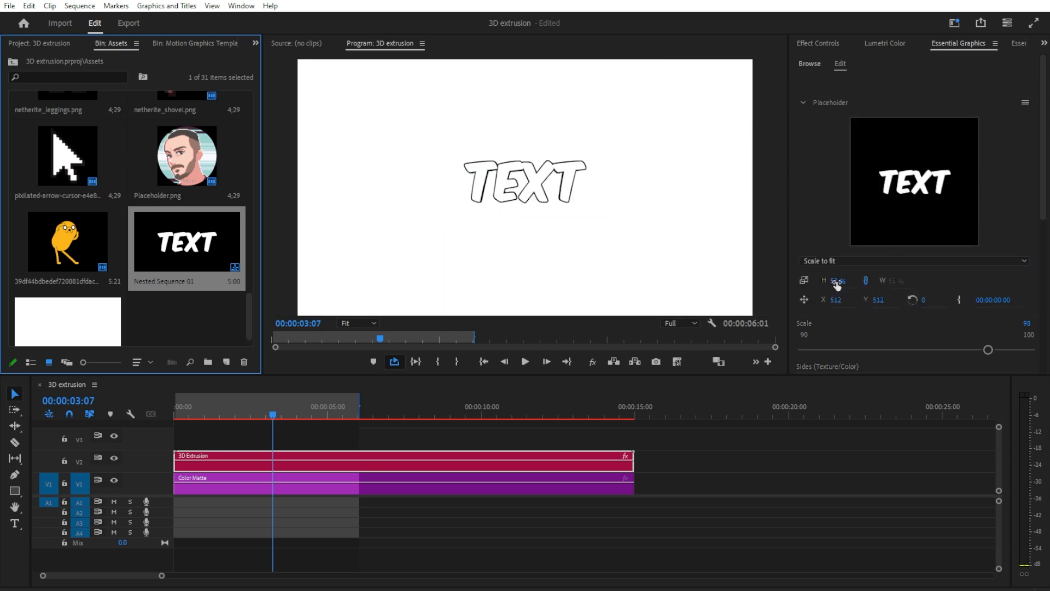
left_click_drag(836, 284, 855, 279)
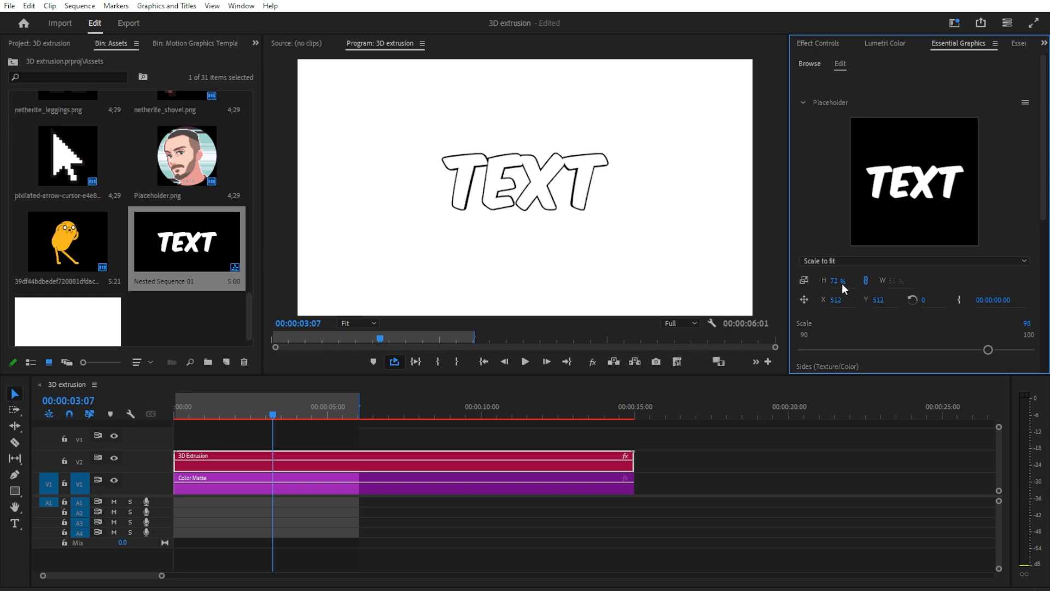
Step: Try a Y Angle of 360° on the extruded text and play the animation
scroll(842, 283, "down", 5)
left_click(810, 255)
scroll(898, 262, "down", 2)
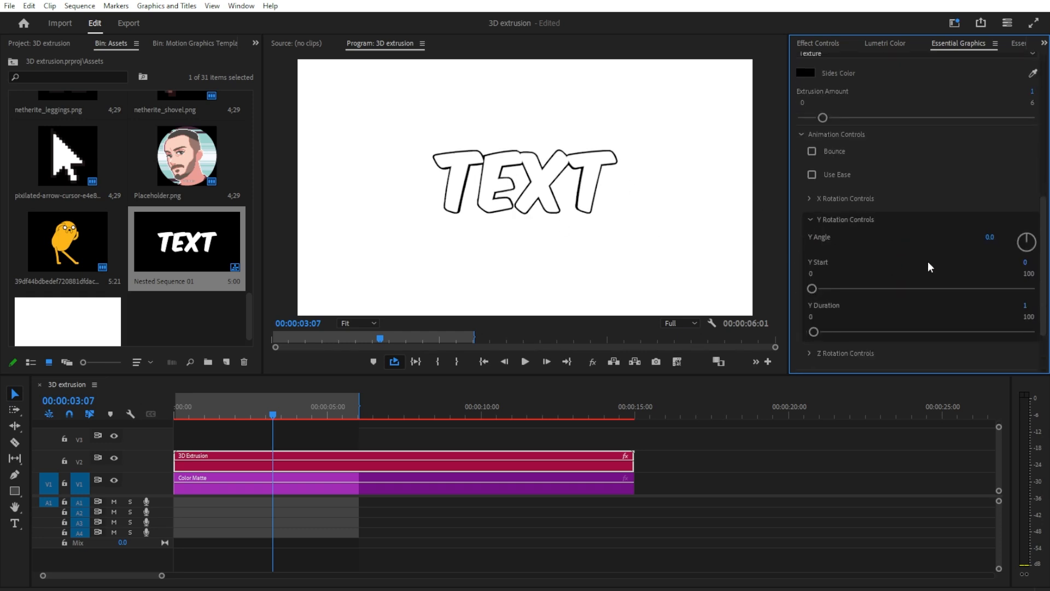
left_click(988, 238)
type("360")
key("Return")
left_click(527, 362)
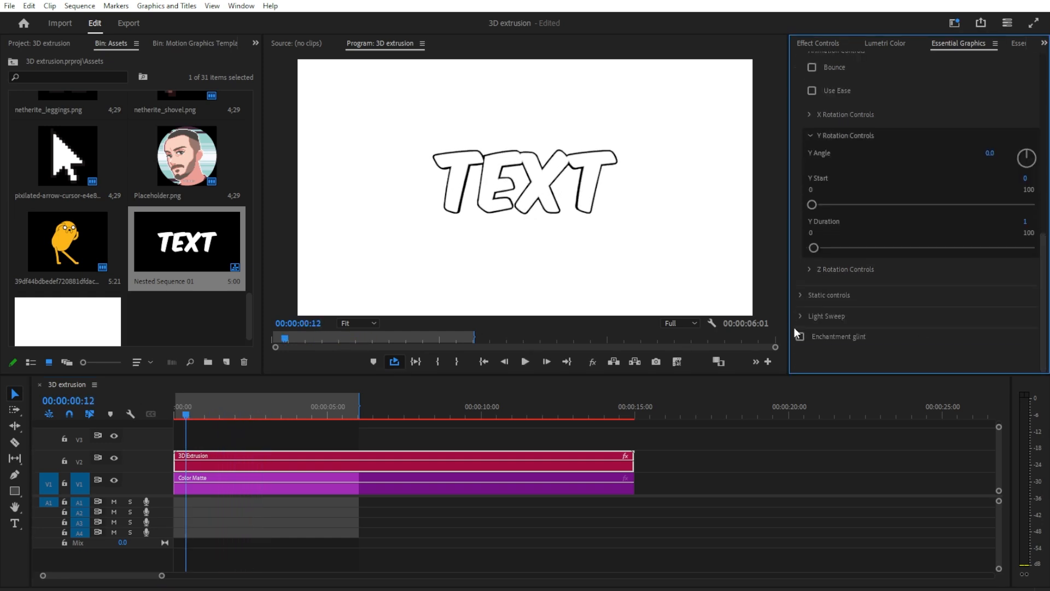
Step: Enable the Static pose for the extruded text and tilt it to an X Rotation of -18.1°
left_click(800, 295)
left_click(811, 311)
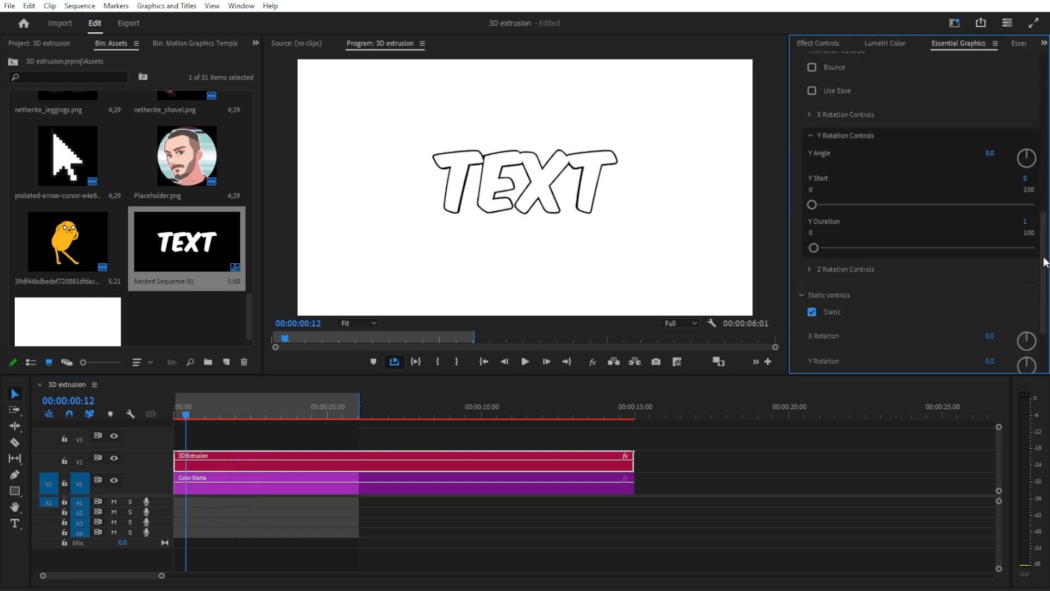
scroll(1044, 261, "down", 3)
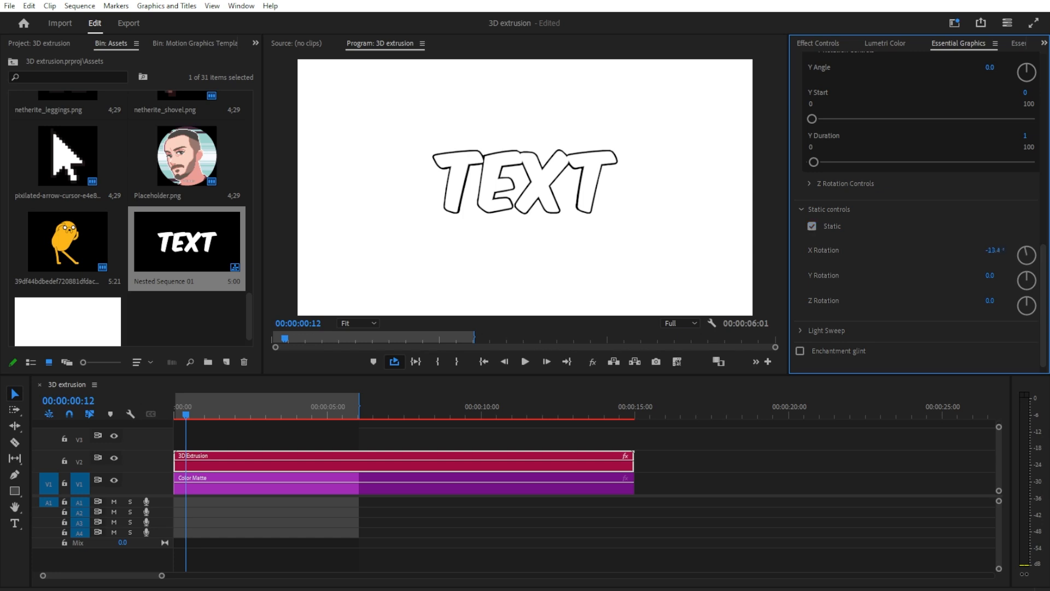
left_click_drag(982, 250, 996, 286)
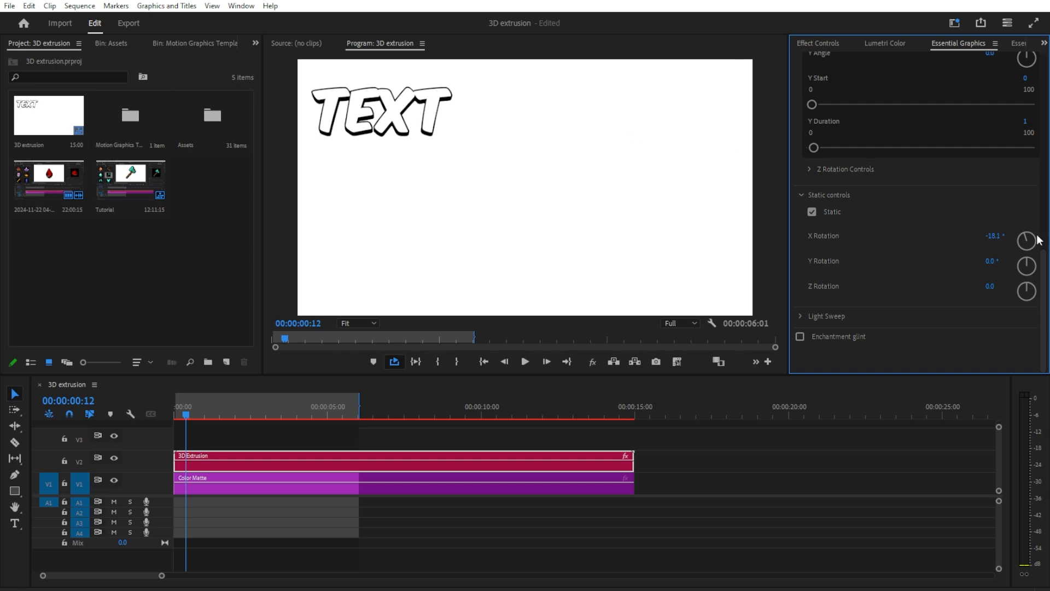
Step: Increase the Extrusion Amount of the text slightly
scroll(1038, 239, "up", 3)
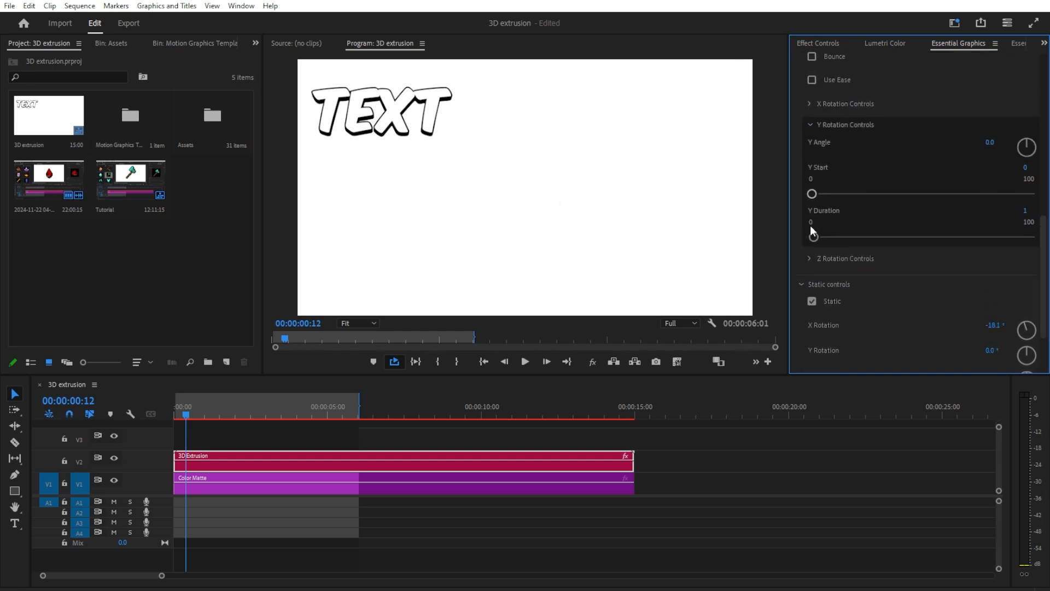
scroll(823, 238, "up", 10)
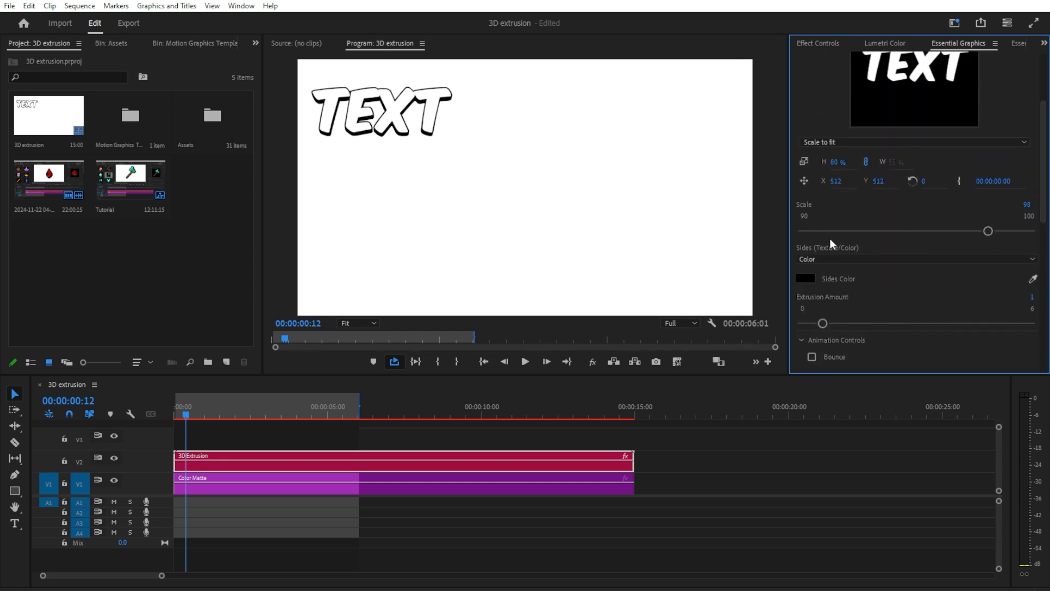
left_click_drag(822, 323, 850, 327)
Step: Apply the Transform effect to the 3D Extrusion text clip and start keyframing it
key("shift+7")
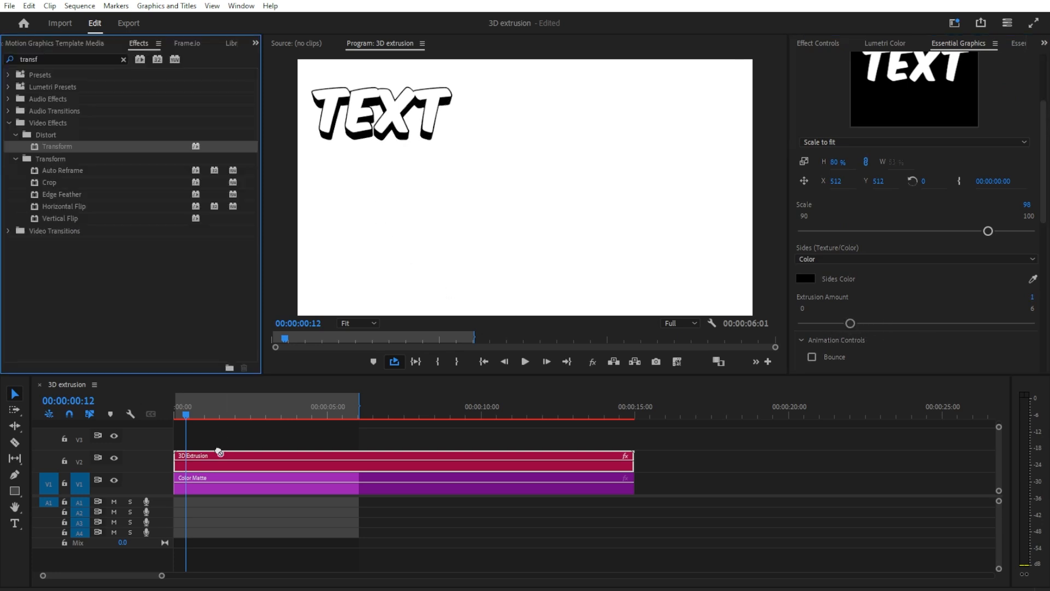
key("shift+5")
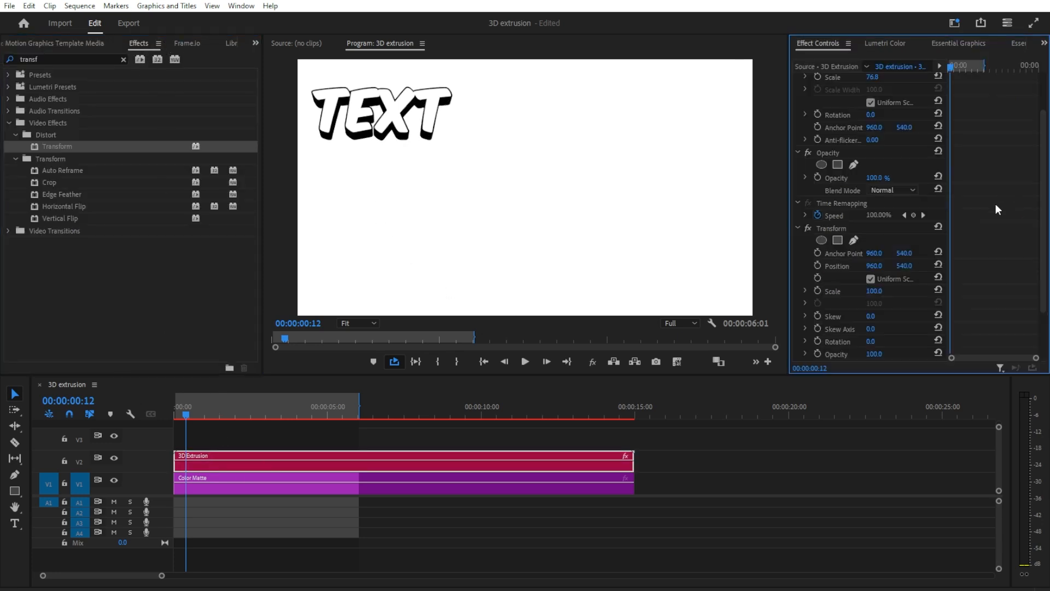
scroll(996, 204, "down", 3)
left_click(817, 217)
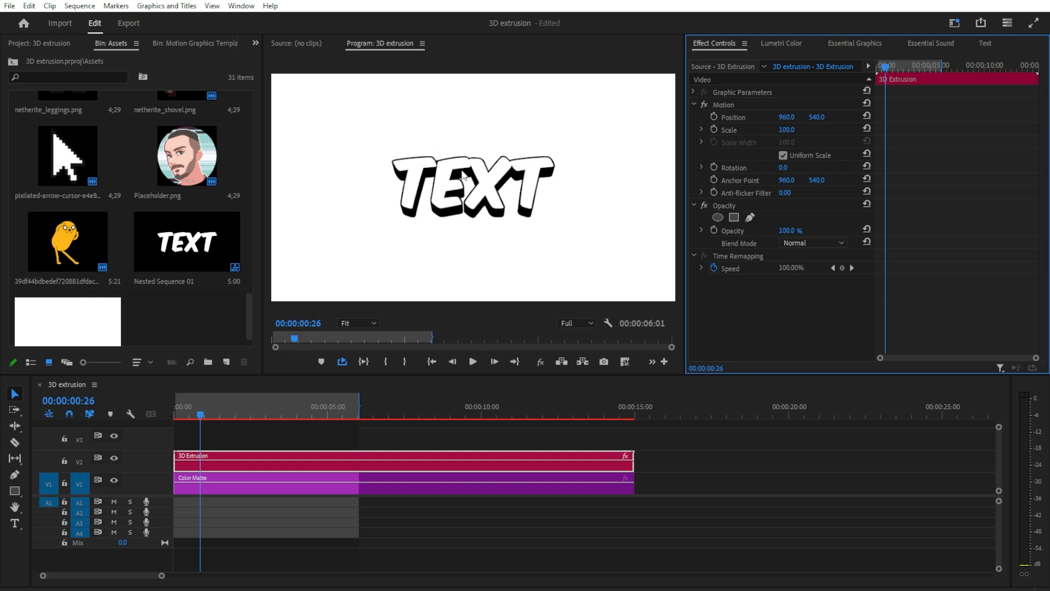
Step: Fill the placeholder of the 3D Extrusion clip with netherite_leggings.png
left_click(228, 464)
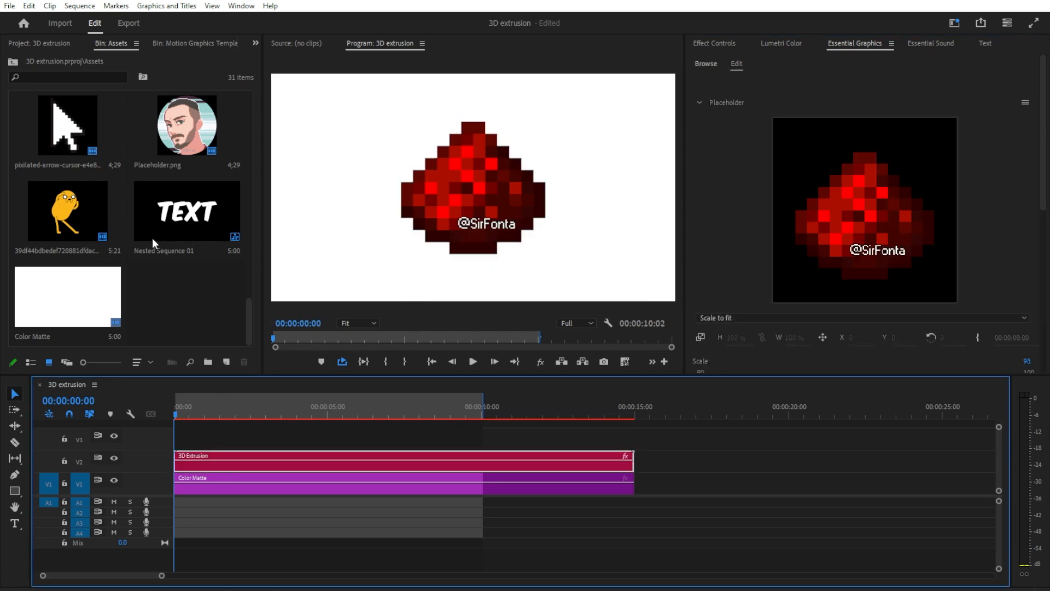
scroll(152, 240, "up", 3)
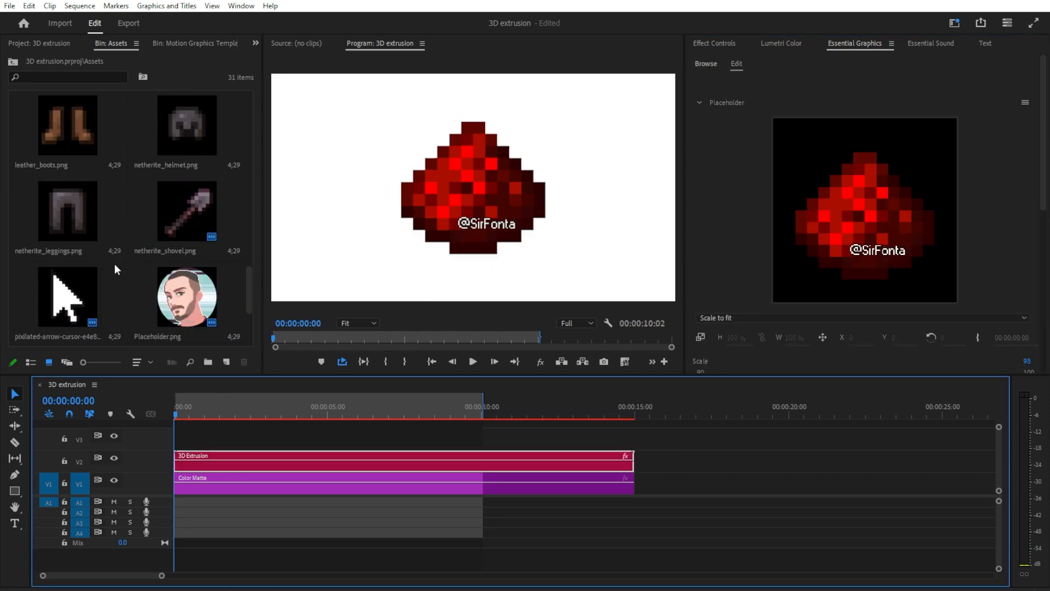
left_click_drag(94, 232, 864, 230)
Step: Set the leggings' Y rotation to one full turn with a Y Angle of 1x
scroll(875, 219, "down", 1)
left_click_drag(1045, 133, 1043, 256)
left_click(707, 281)
left_click_drag(1043, 258, 1044, 314)
left_click(998, 165)
type("1")
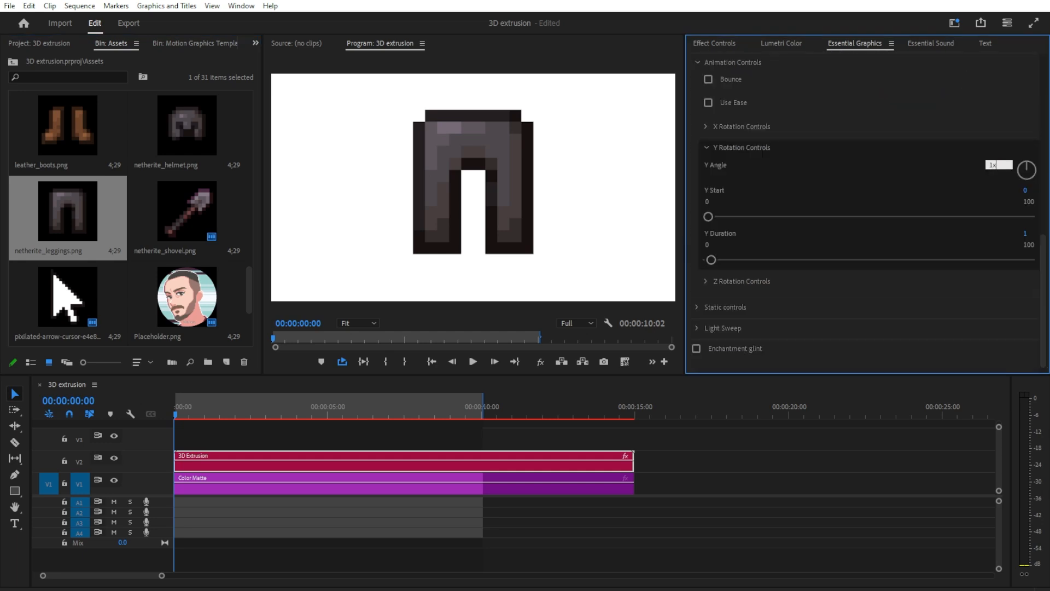
type("x")
key("Return")
Step: Set the Y Duration to 10 and preview the slow spin through the timeline
left_click(1038, 234)
type("10")
key("Return")
key("space")
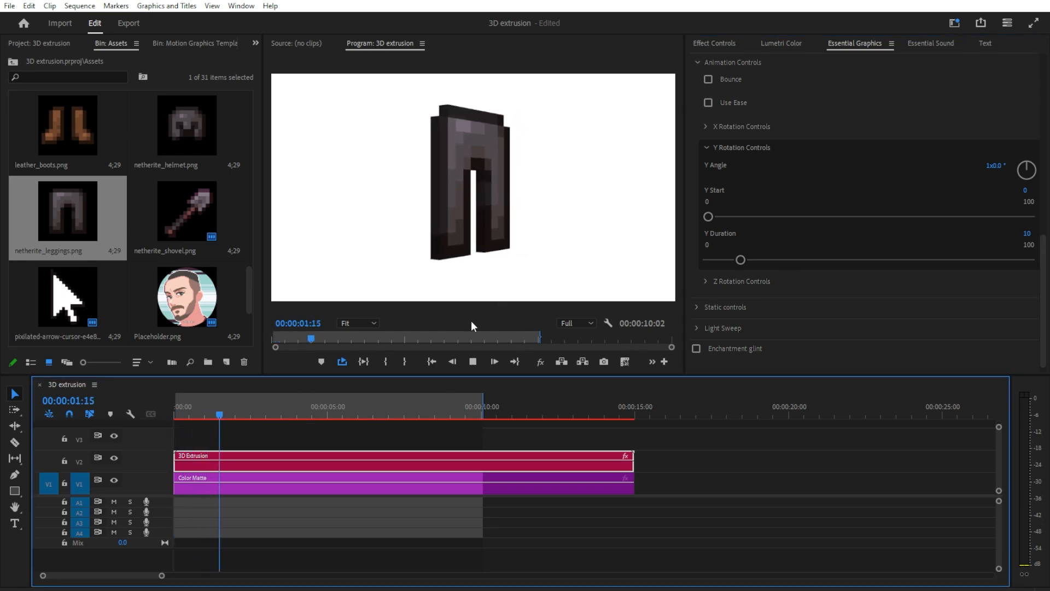
left_click_drag(262, 411, 466, 411)
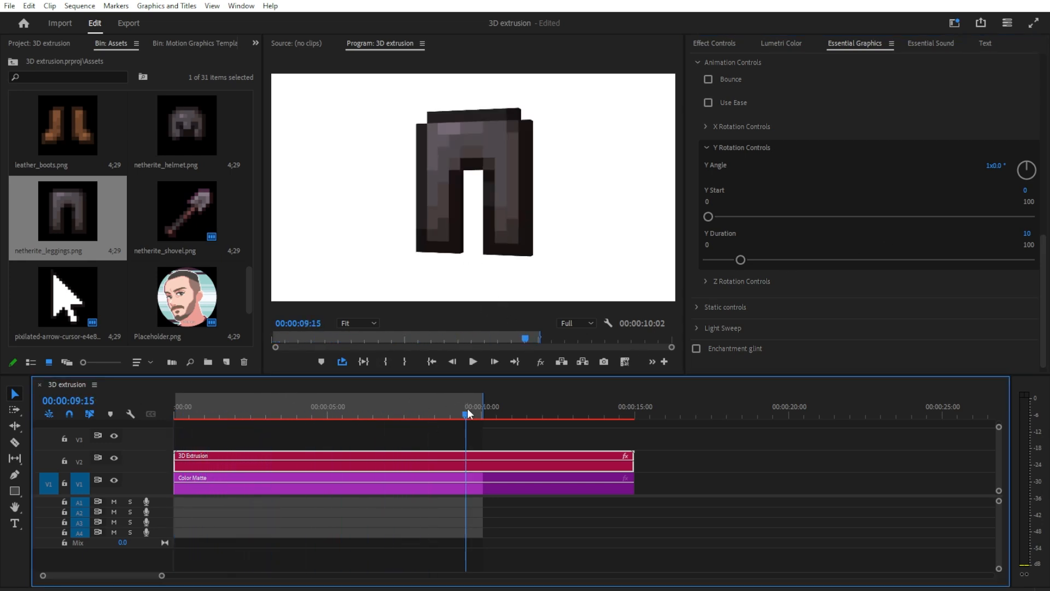
Step: Show the Time Remapping speed line on the 3D Extrusion clip
left_click(625, 456)
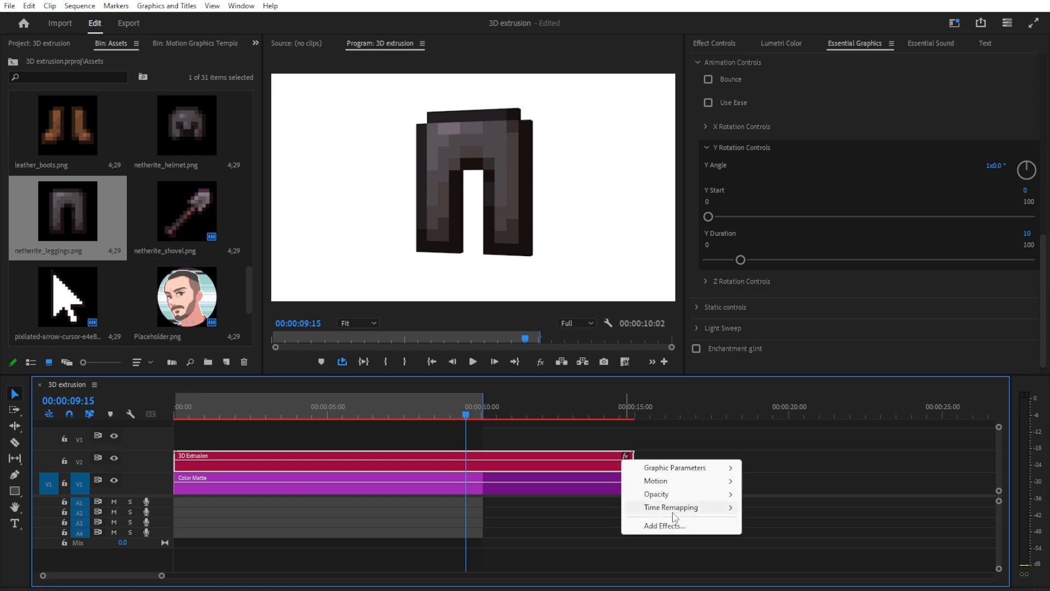
mouse_move(711, 508)
left_click(761, 509)
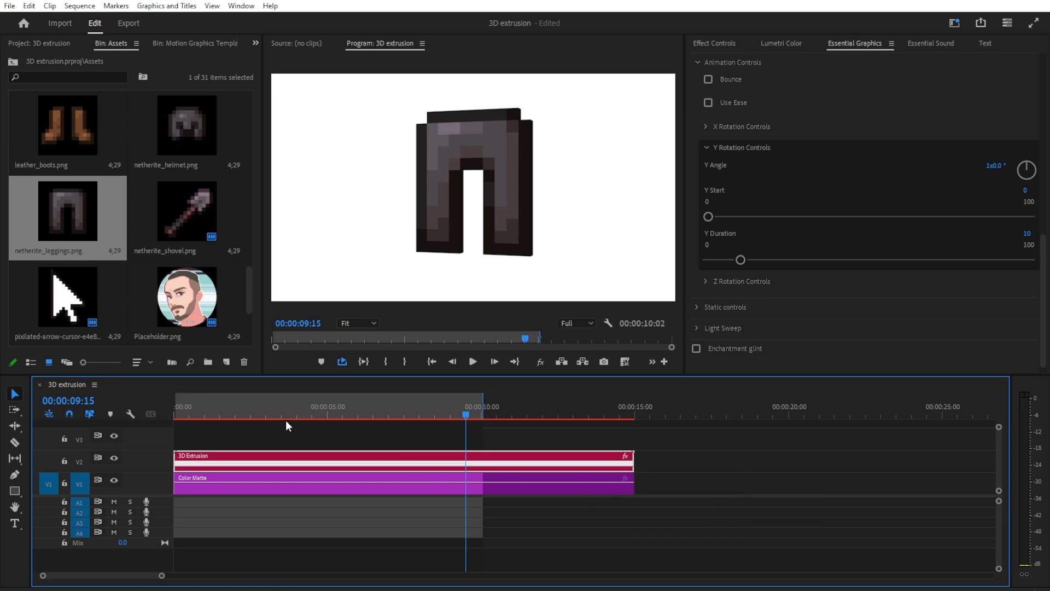
Step: Add speed keyframes to the 3D Extrusion clip with the Pen tool at about 00:00:02:14 and 8 seconds
left_click(251, 414)
left_click(14, 474)
key("=")
key("Left")
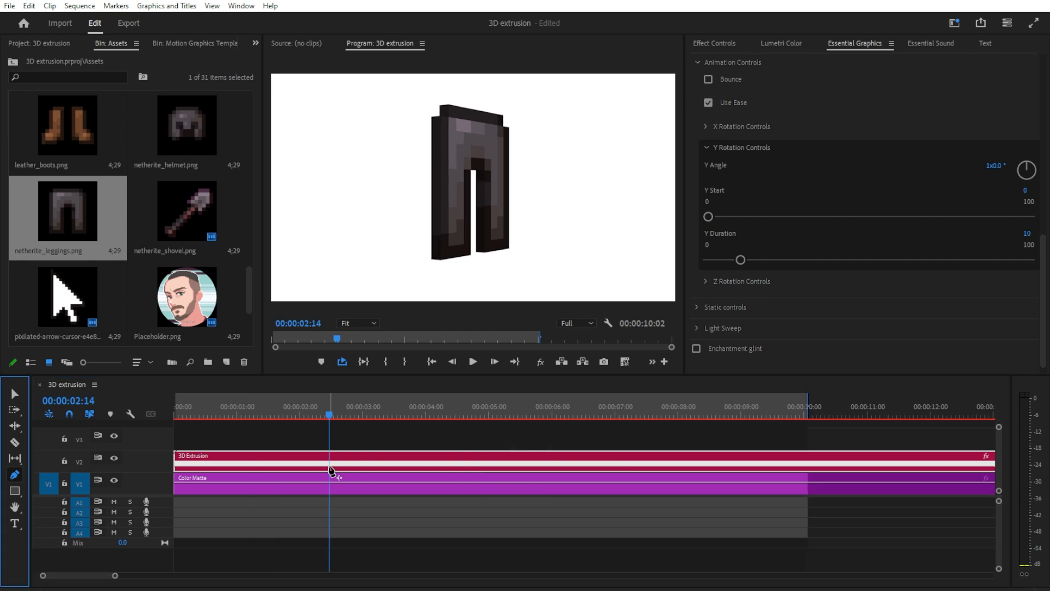
left_click(328, 464)
left_click_drag(329, 415, 695, 449)
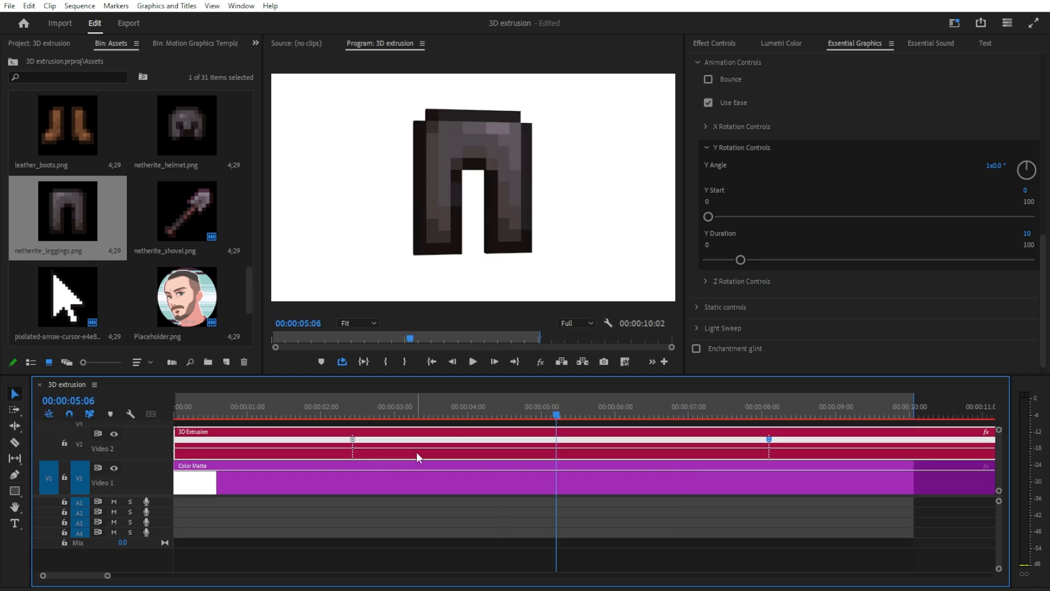
Step: Raise the clip's speed between the two keyframes and play the result
left_click_drag(425, 449, 419, 439)
left_click(363, 411)
key("space")
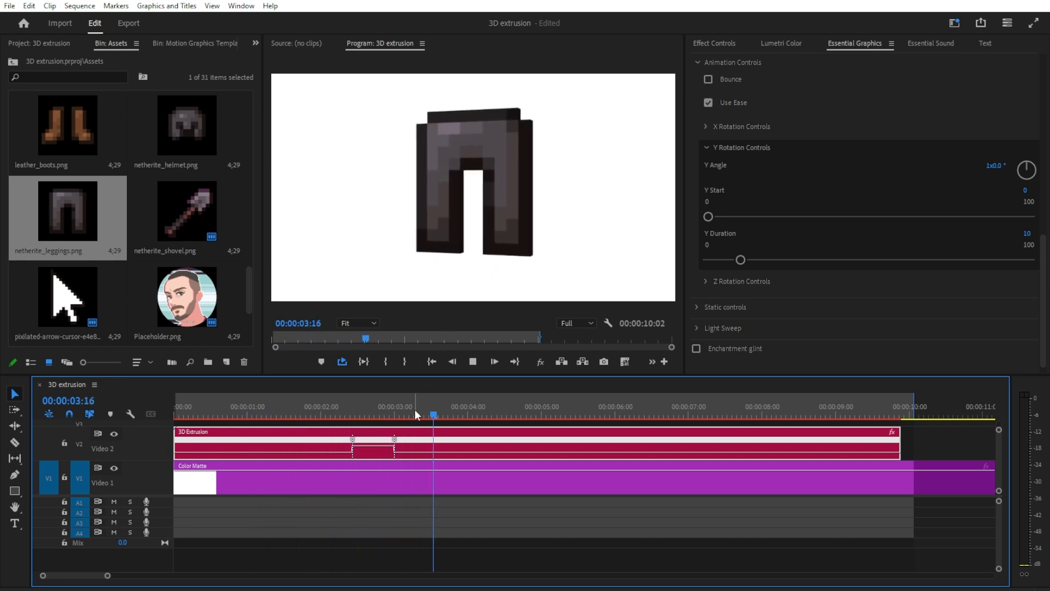
key("space")
Step: Split both speed keyframes apart so the speed ramps gradually into and out of the fast section
left_click_drag(397, 440, 425, 447)
left_click_drag(351, 442, 339, 443)
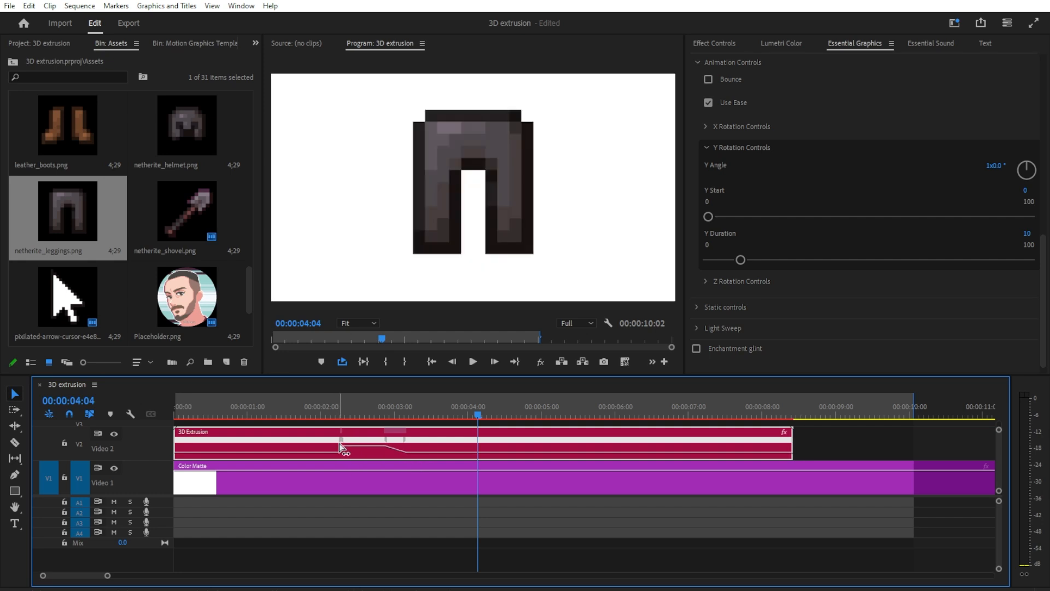
key("ctrl+z")
left_click(367, 416)
mouse_move(353, 439)
left_mouse_down()
mouse_move(367, 442)
mouse_move(365, 432)
mouse_move(351, 442)
left_mouse_up()
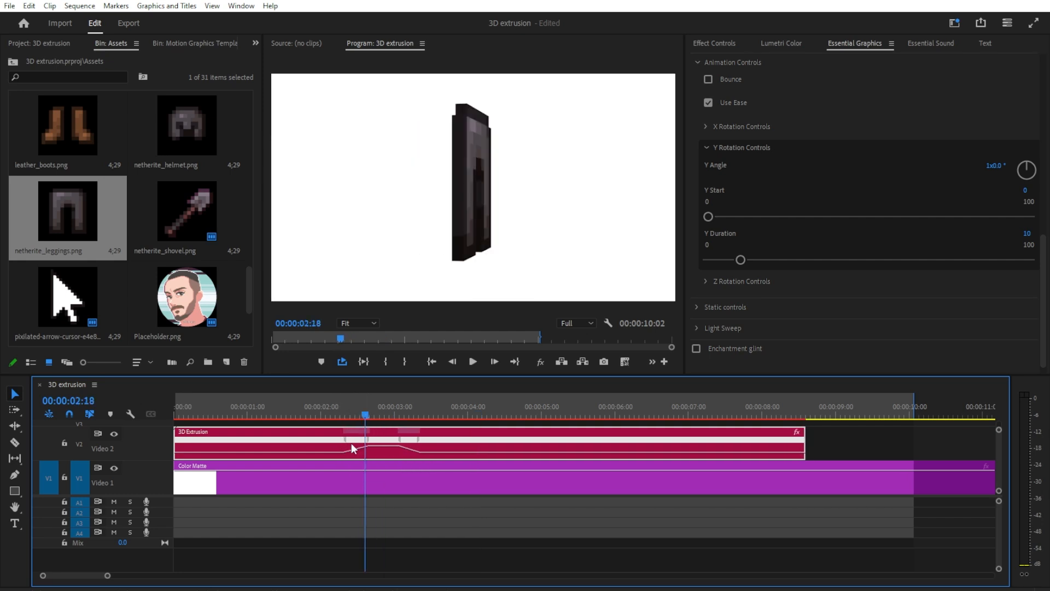